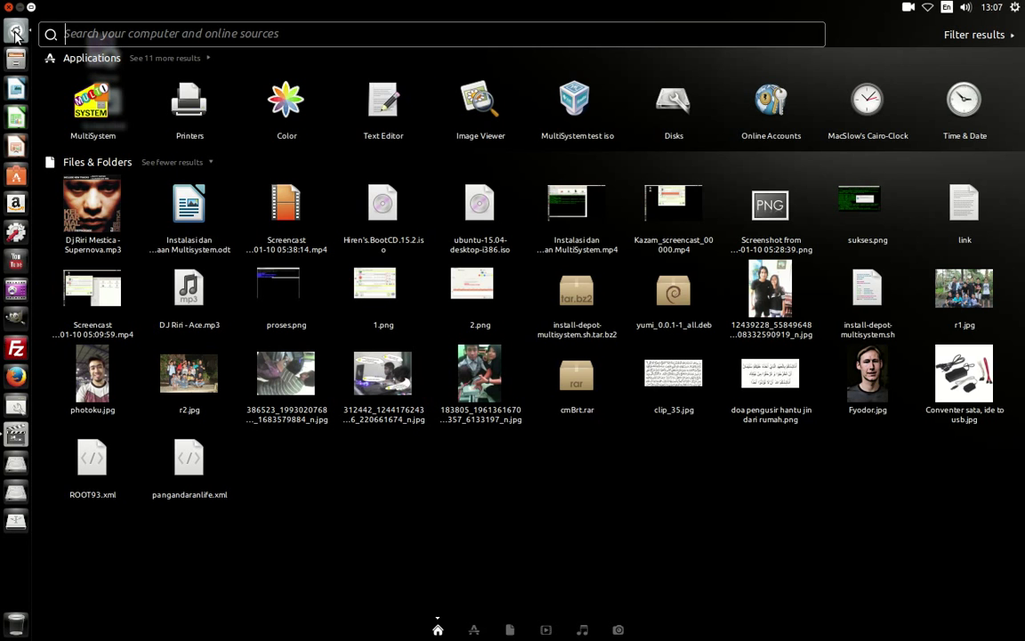
Step: Open MultiSystem and confirm the Kingston DataTraveler_G2 volume /dev/sdb1 as the USB drive to use
{"action": "left_click", "coordinate": [93, 105]}
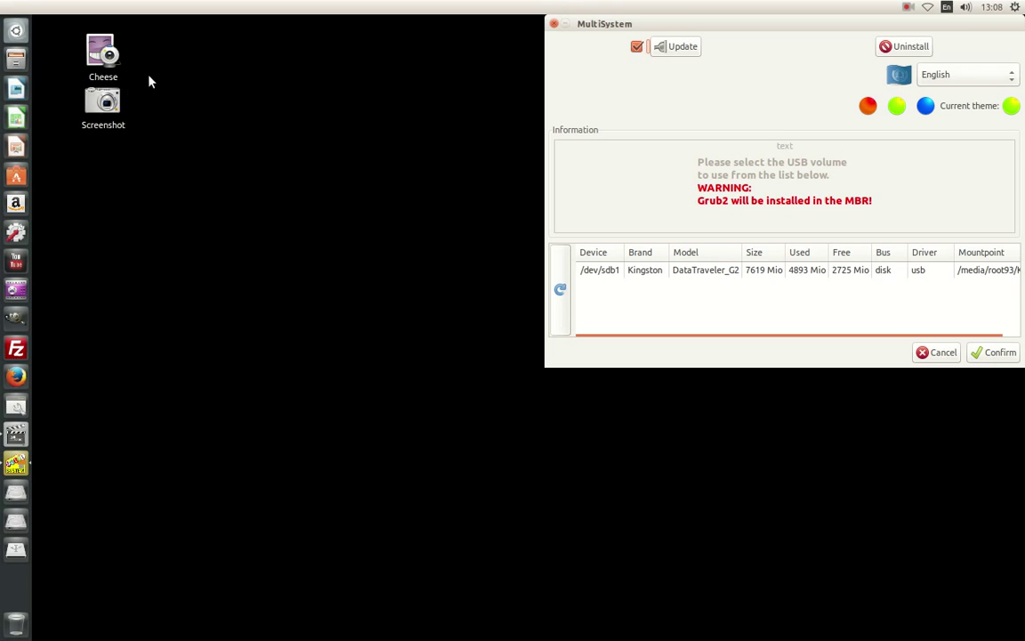
{"action": "left_click_drag", "start_coordinate": [697, 24], "coordinate": [466, 85]}
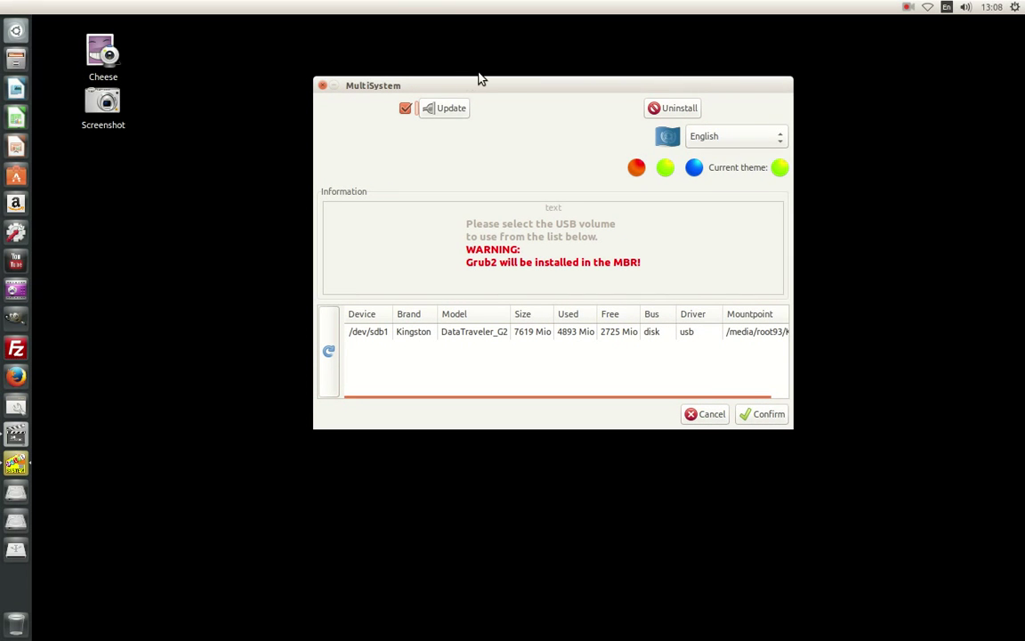
{"action": "left_click", "coordinate": [538, 334]}
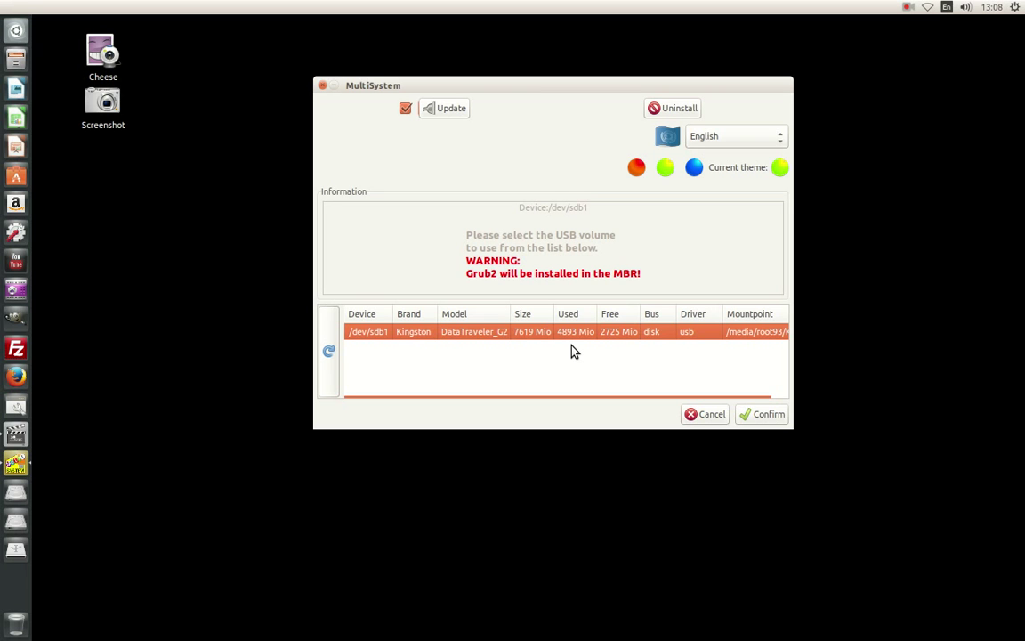
{"action": "left_click", "coordinate": [771, 417]}
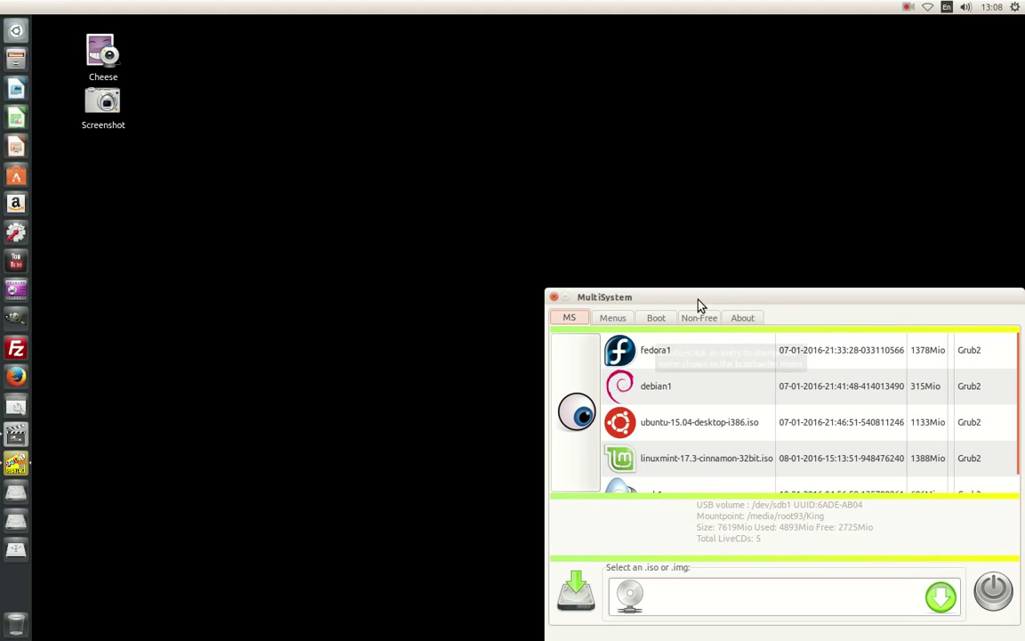
Step: Examine the list of systems on the USB drive, including the ubuntu-15.04-desktop-i386.iso entry, and close MultiSystem
{"action": "left_click_drag", "start_coordinate": [722, 296], "coordinate": [430, 224]}
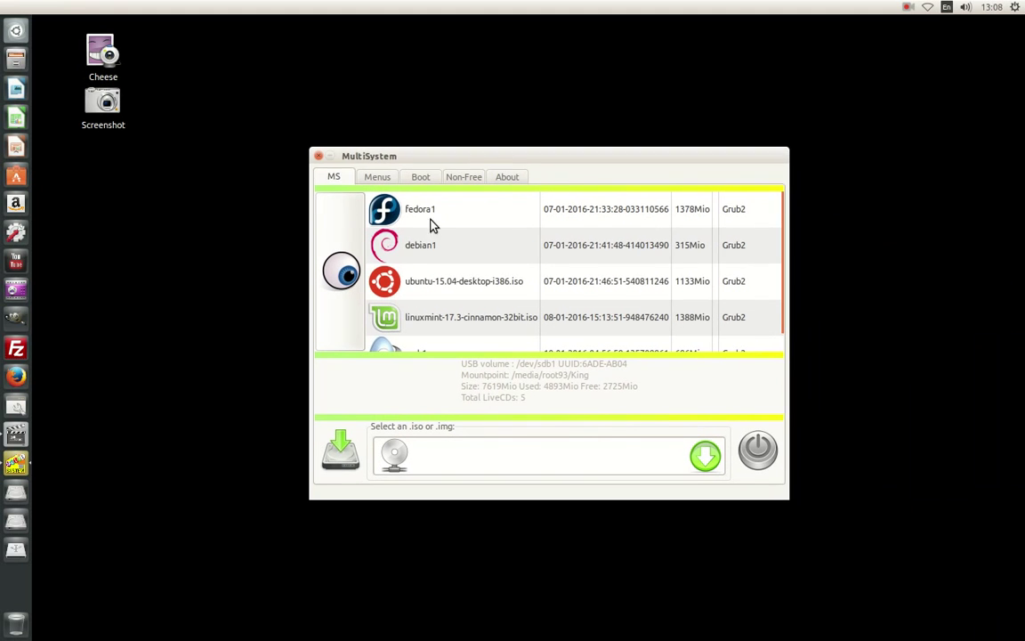
{"action": "left_click", "coordinate": [466, 269]}
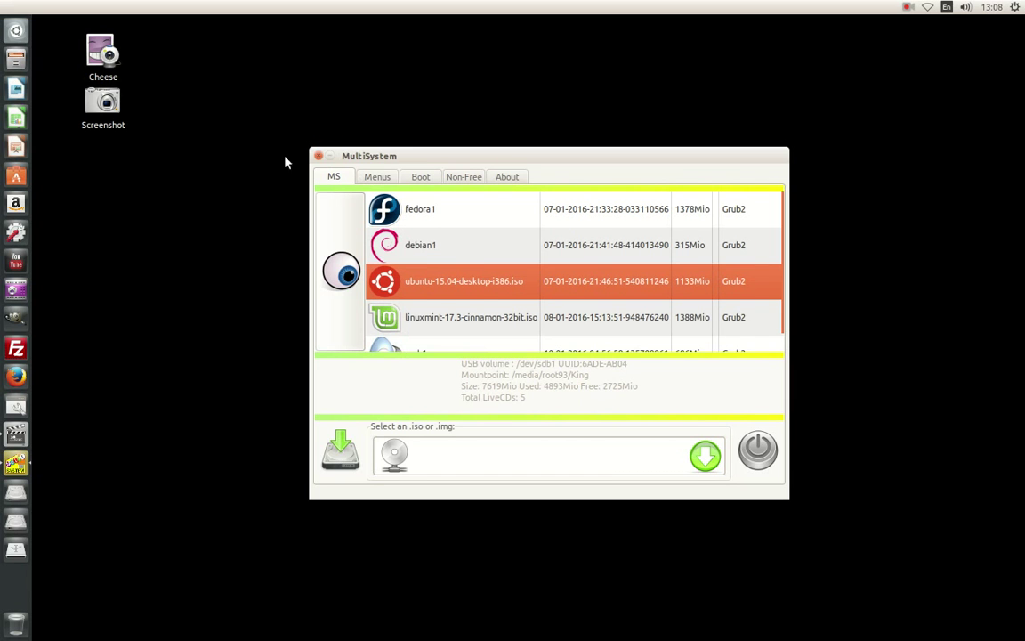
{"action": "left_click", "coordinate": [319, 157]}
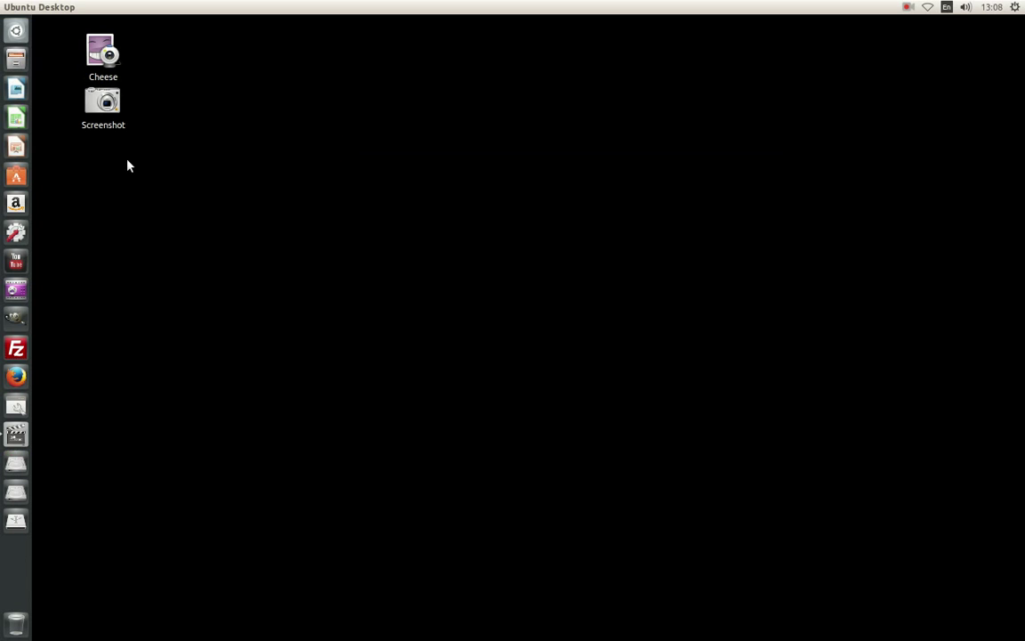
Step: Open the Home folder in the file manager and look over the Debian, Fedora, Ubuntu, Windows 7 and Hiren's BootCD ISO files
{"action": "left_click", "coordinate": [18, 60]}
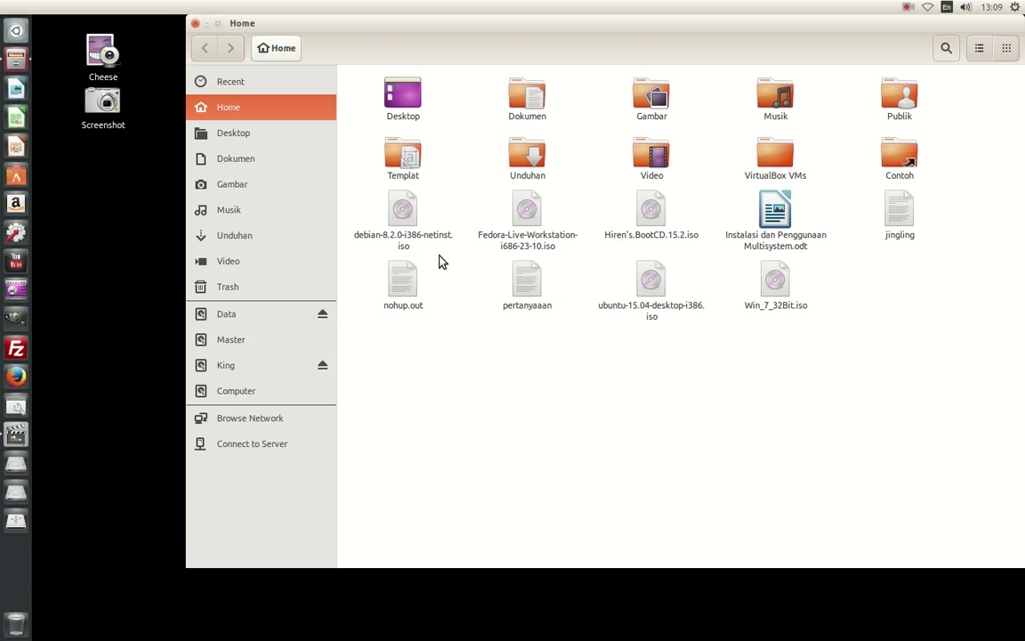
{"action": "left_click", "coordinate": [407, 233]}
{"action": "left_click", "coordinate": [536, 219]}
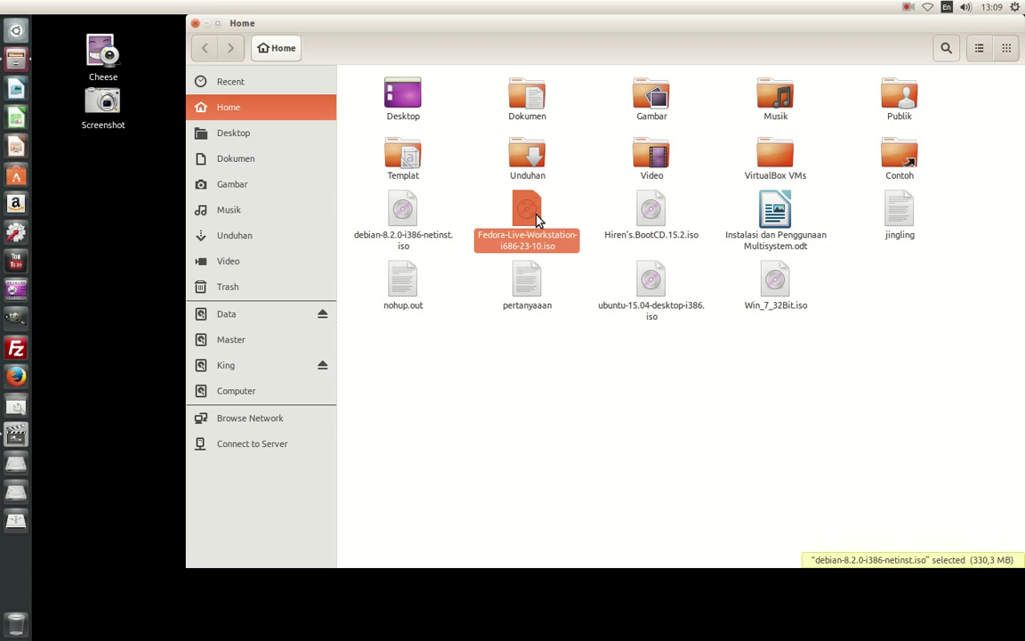
{"action": "left_click", "coordinate": [645, 283]}
{"action": "left_click", "coordinate": [765, 307]}
{"action": "left_click", "coordinate": [654, 230]}
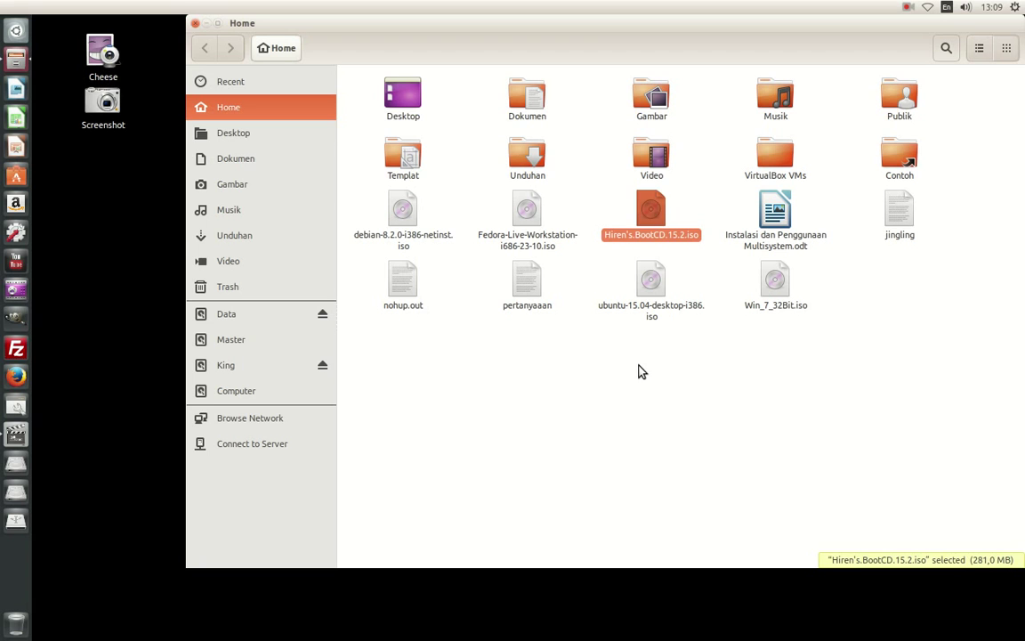
{"action": "left_click", "coordinate": [640, 371]}
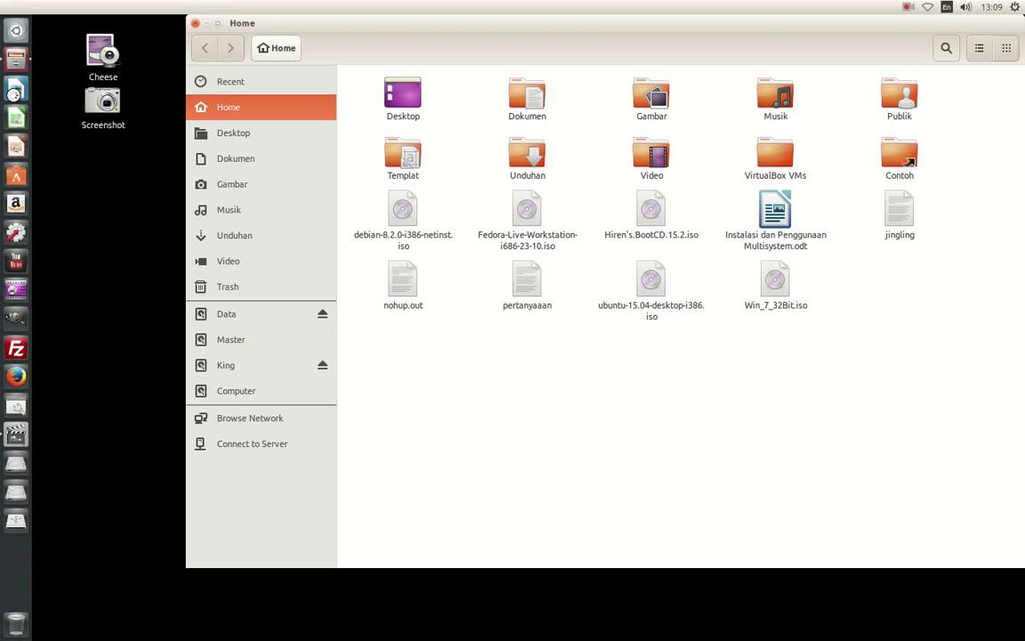
{"action": "left_click", "coordinate": [16, 89]}
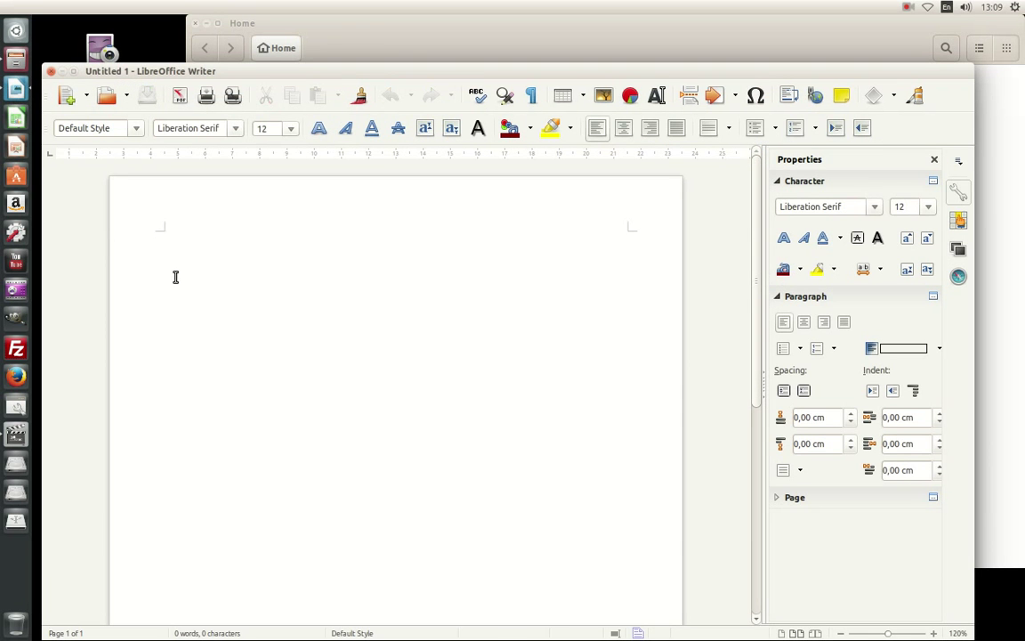
{"action": "type", "text": "htt"}
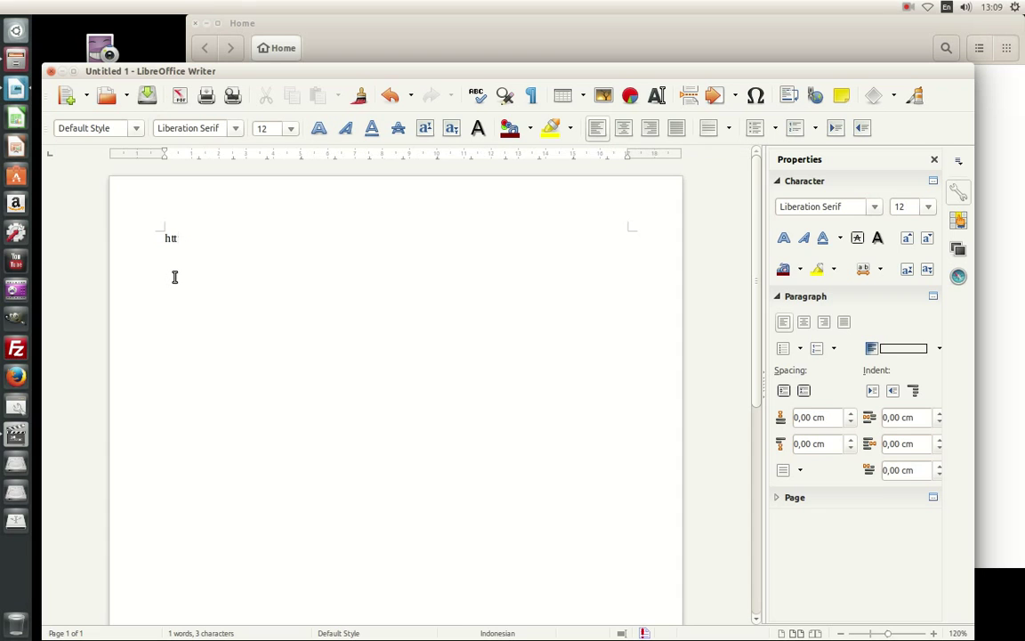
{"action": "type", "text": "p://www.pendrive."}
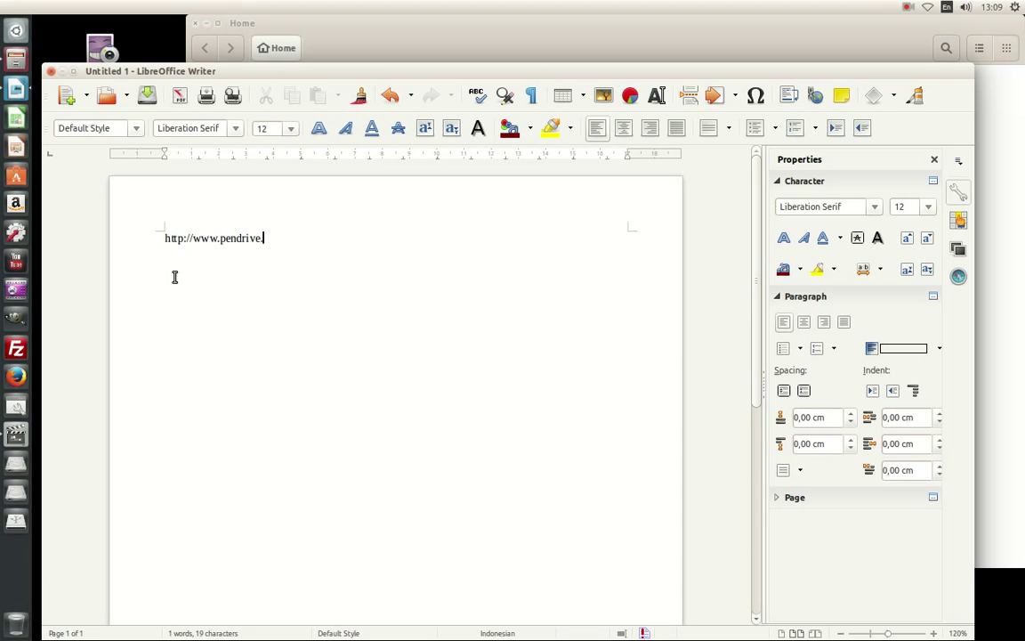
{"action": "key", "text": "BackSpace"}
{"action": "type", "text": "linux.com /multi"}
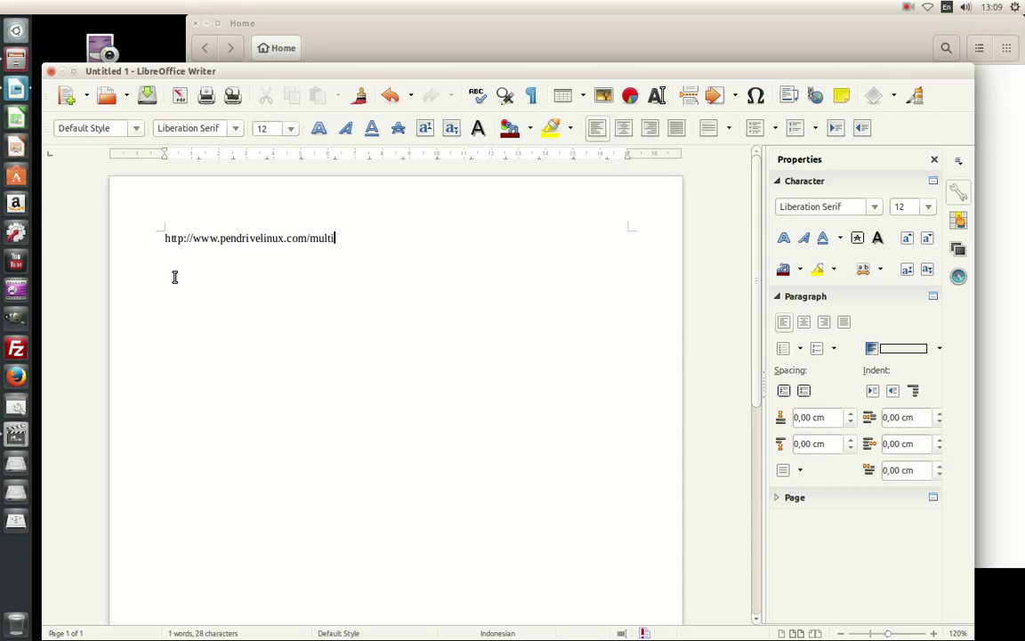
{"action": "type", "text": "boot-create-a-multiboot"}
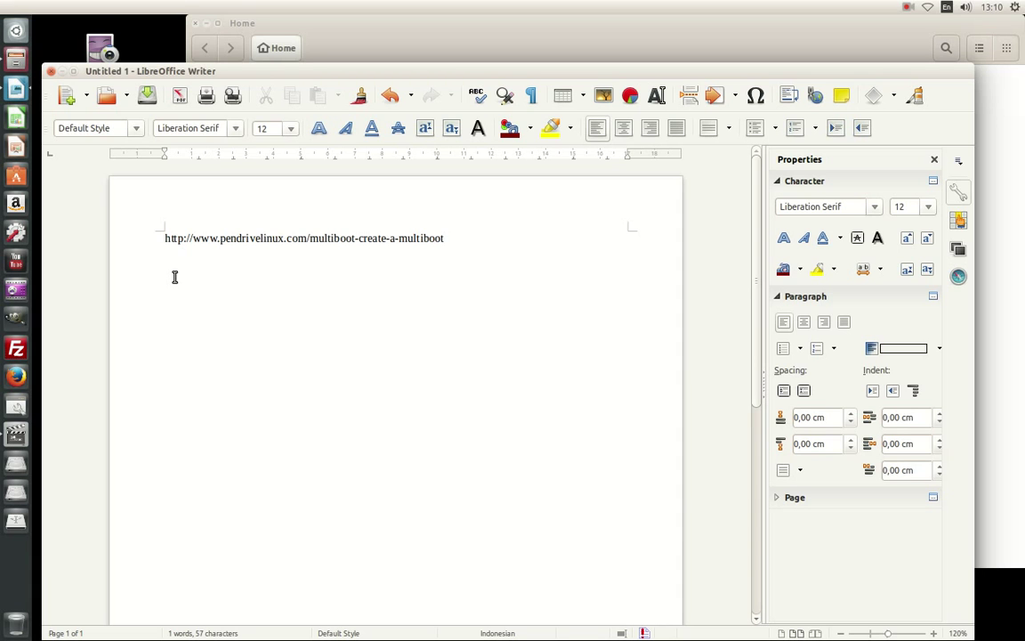
{"action": "type", "text": "-usb-from-linux/"}
Step: Set the whole web address to font size 18, leave it selected, and minimize the Writer window
{"action": "left_click", "coordinate": [138, 228], "text": "shift"}
{"action": "left_click", "coordinate": [290, 129]}
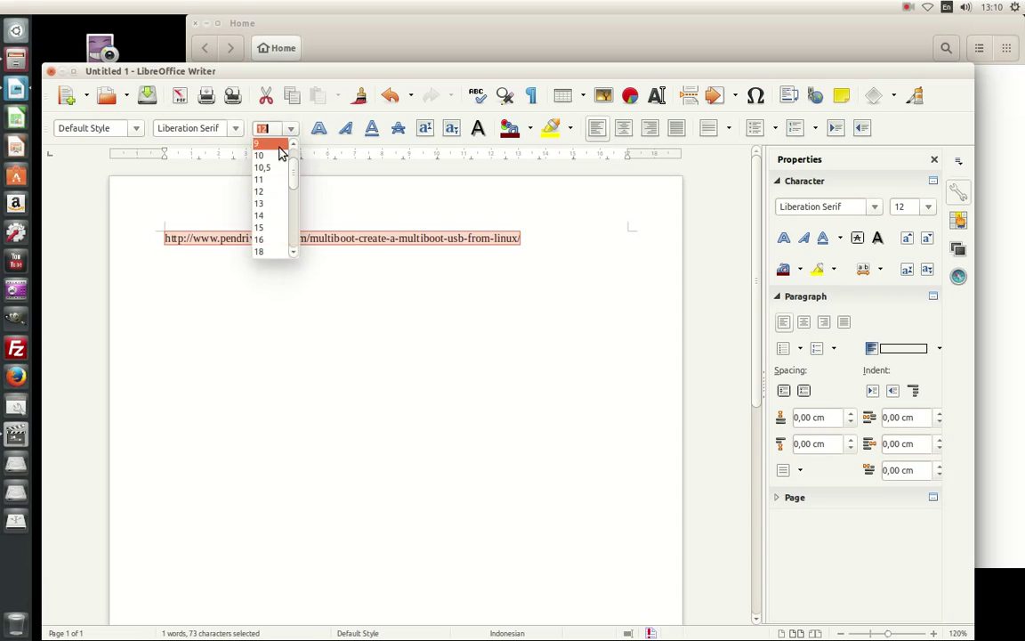
{"action": "left_click", "coordinate": [265, 253]}
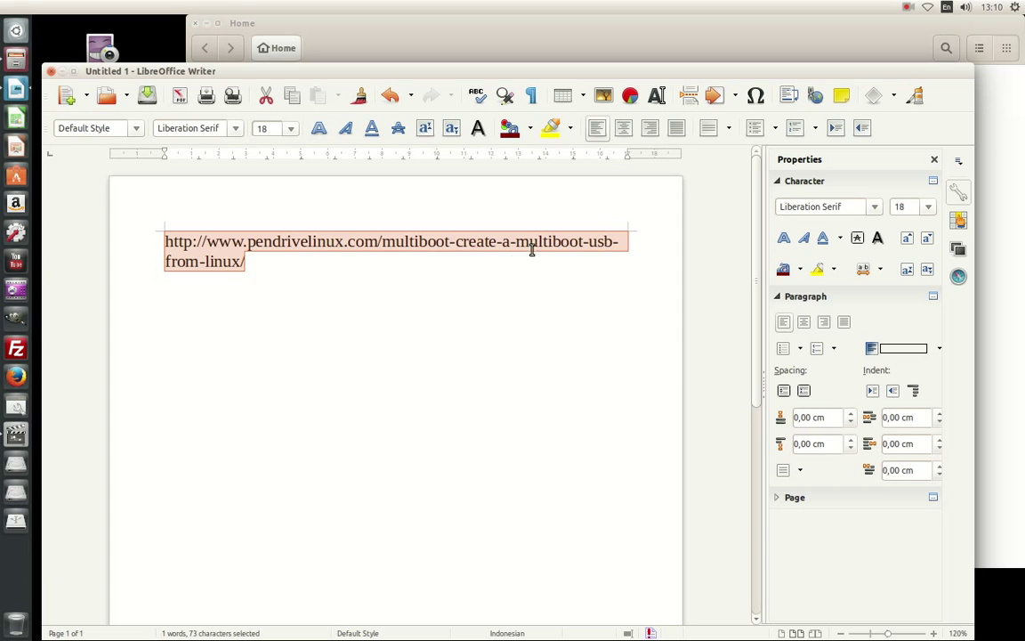
{"action": "left_click", "coordinate": [293, 267]}
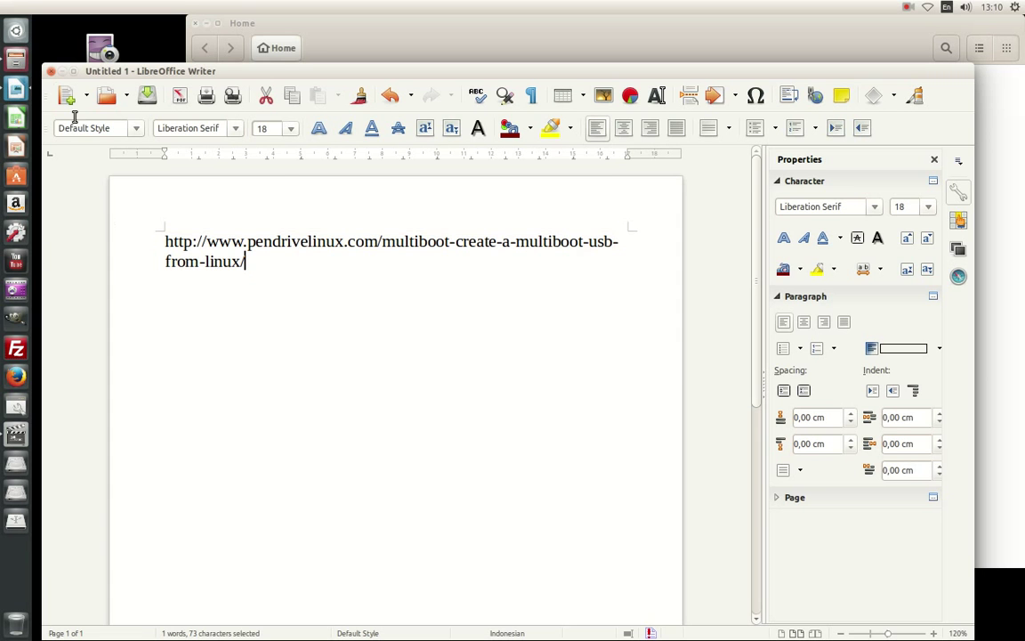
{"action": "left_click", "coordinate": [164, 242]}
{"action": "left_click_drag", "start_coordinate": [164, 242], "coordinate": [316, 258]}
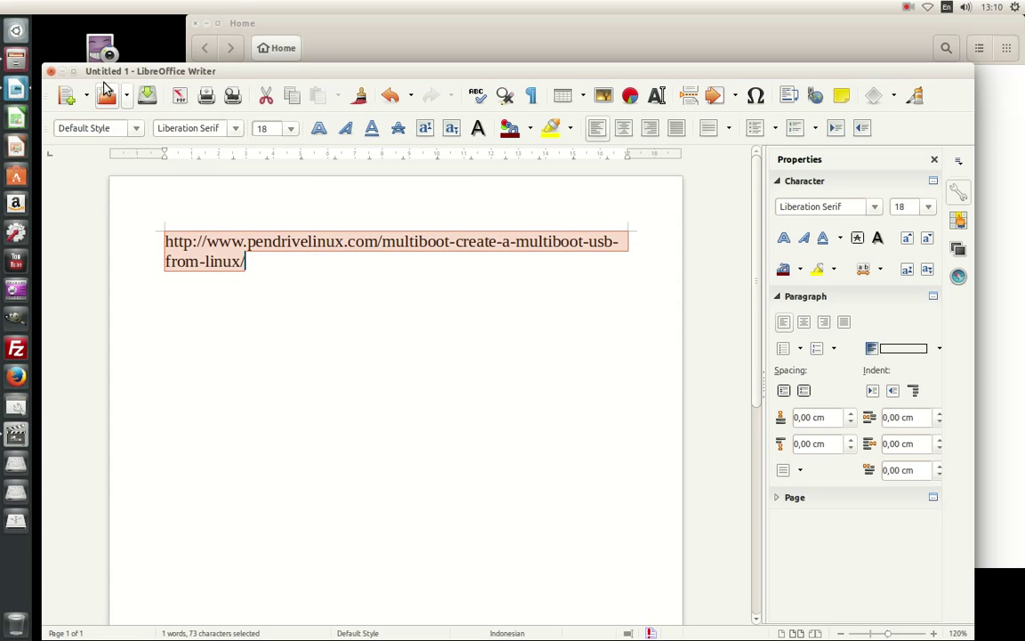
{"action": "left_click", "coordinate": [63, 72]}
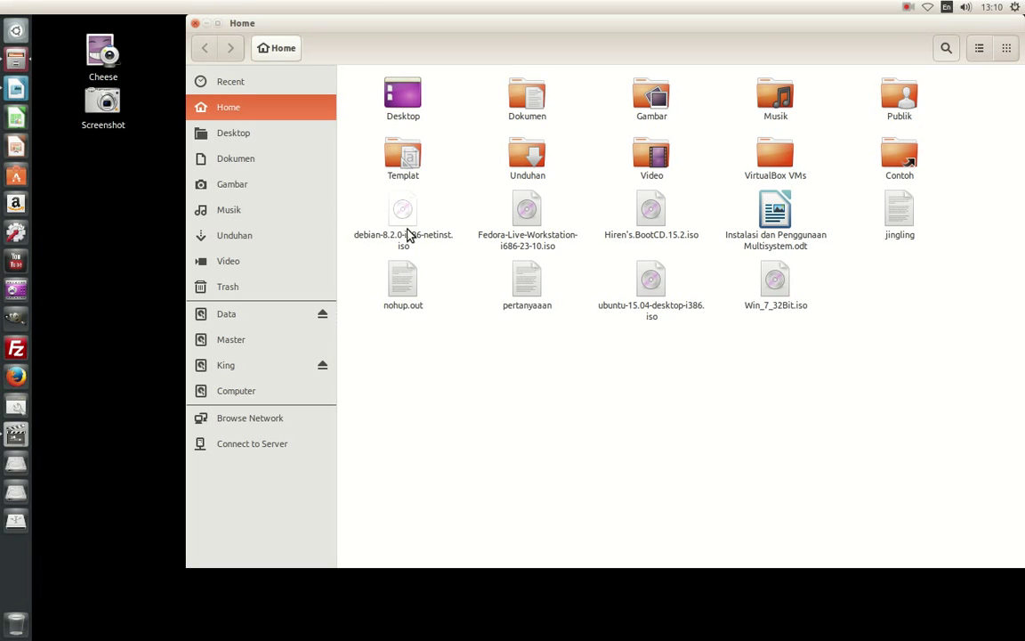
Step: Open the Unduhan folder and examine the install-depot-multisystem.sh.tar.bz2 archive, its extraction option and the install-depot-multisystem.sh script
{"action": "left_click", "coordinate": [249, 235]}
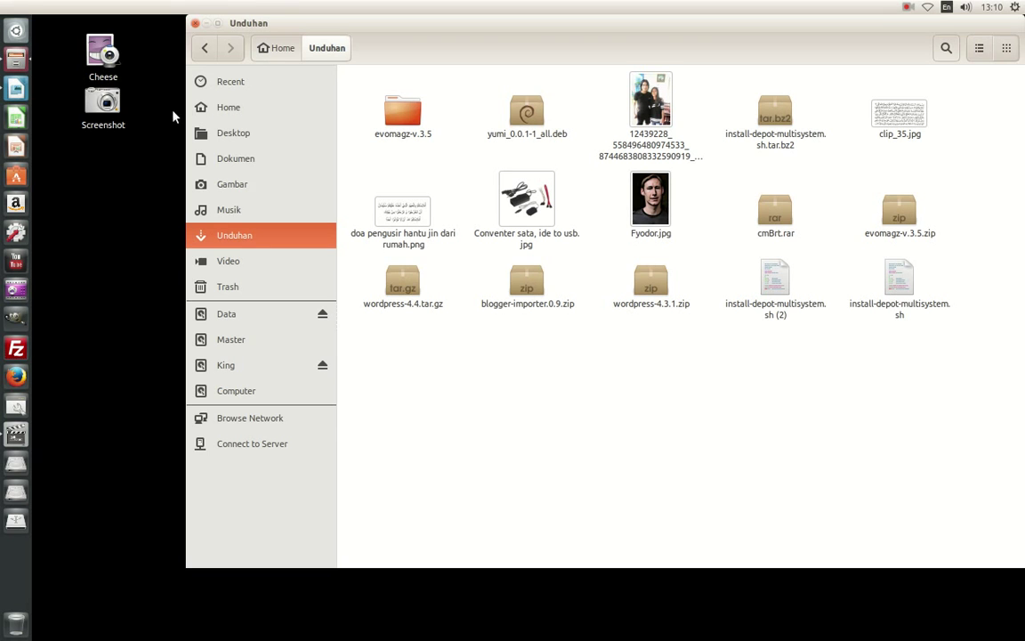
{"action": "left_click", "coordinate": [771, 143]}
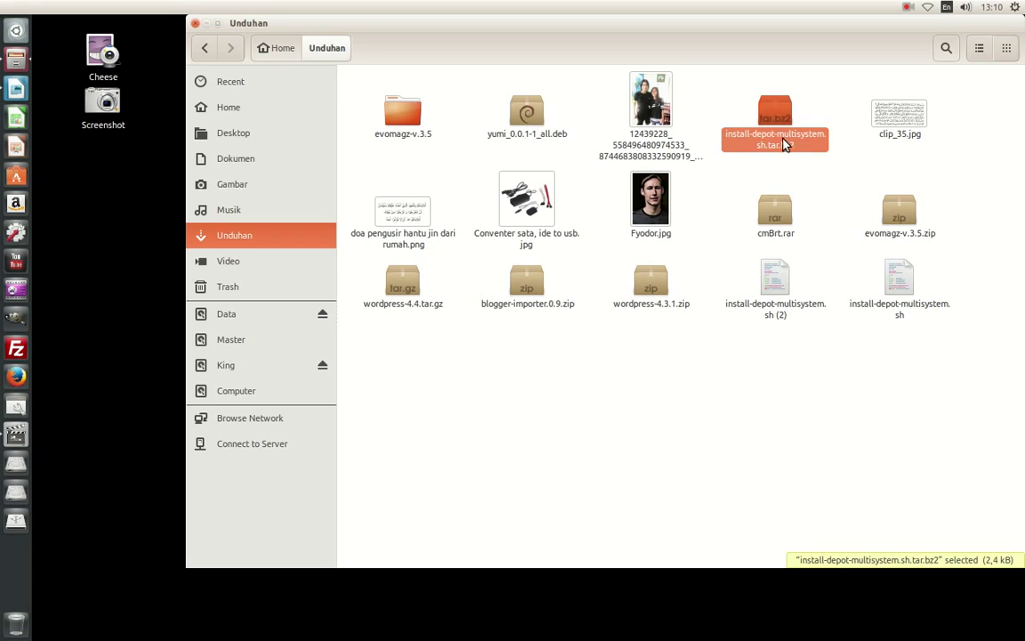
{"action": "left_click", "coordinate": [812, 352]}
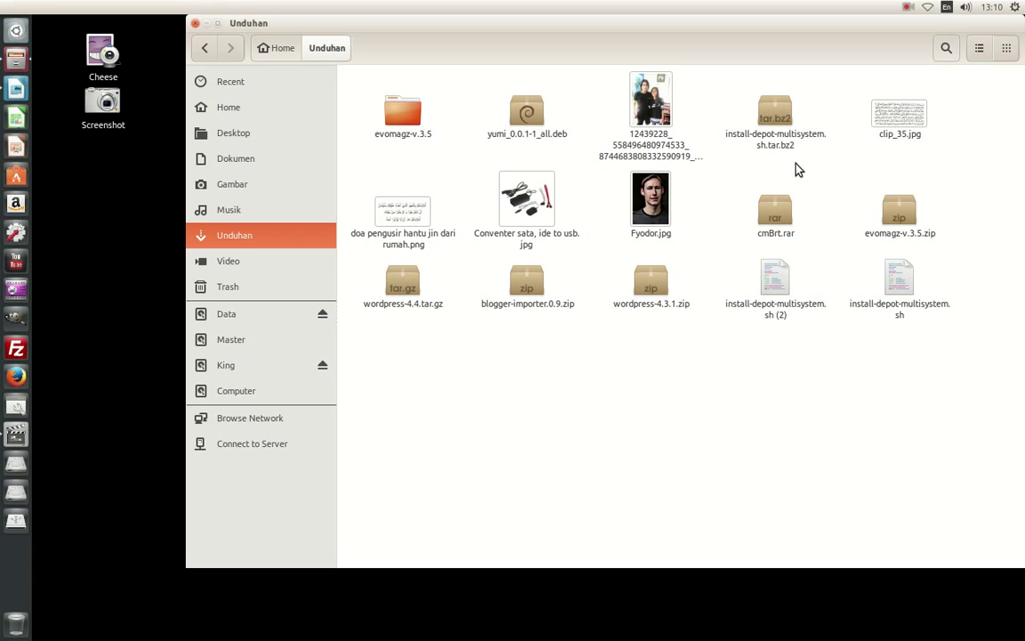
{"action": "right_click", "coordinate": [765, 122]}
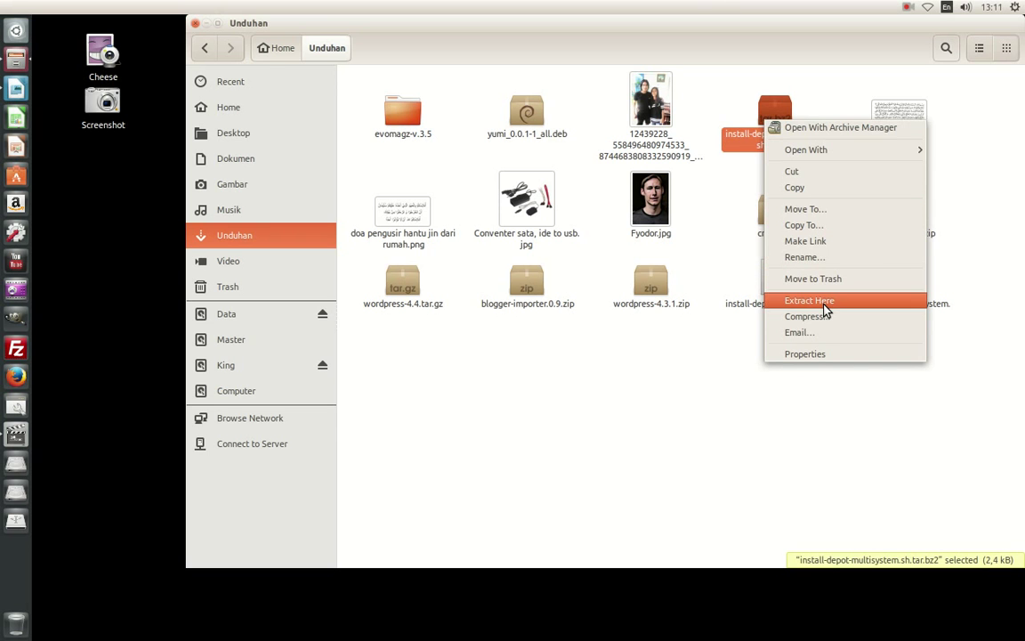
{"action": "left_click", "coordinate": [693, 358]}
{"action": "left_click", "coordinate": [798, 405]}
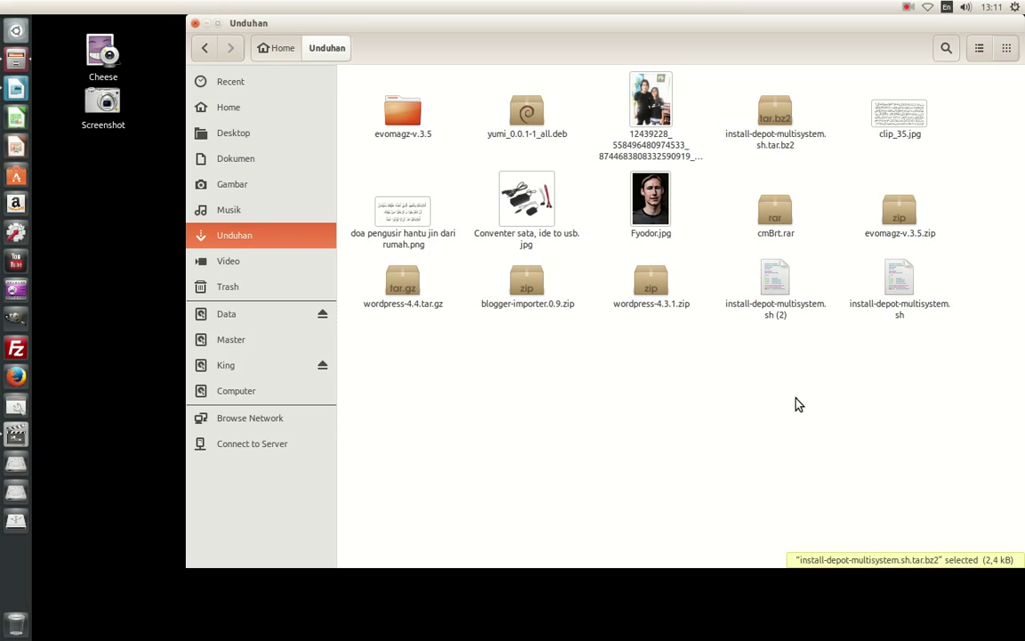
{"action": "left_click", "coordinate": [878, 322]}
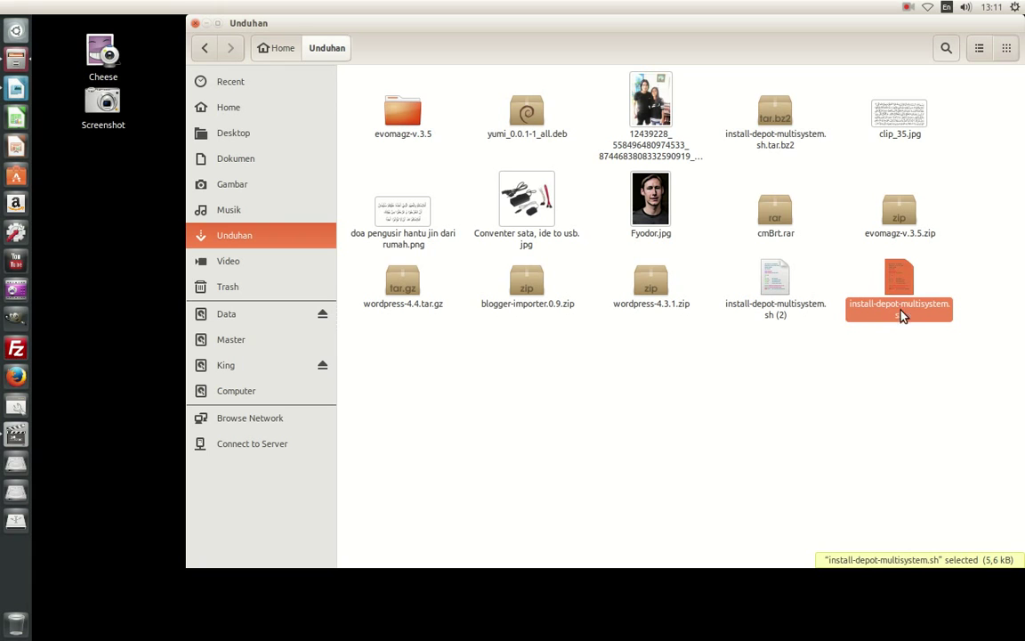
{"action": "left_click", "coordinate": [888, 377]}
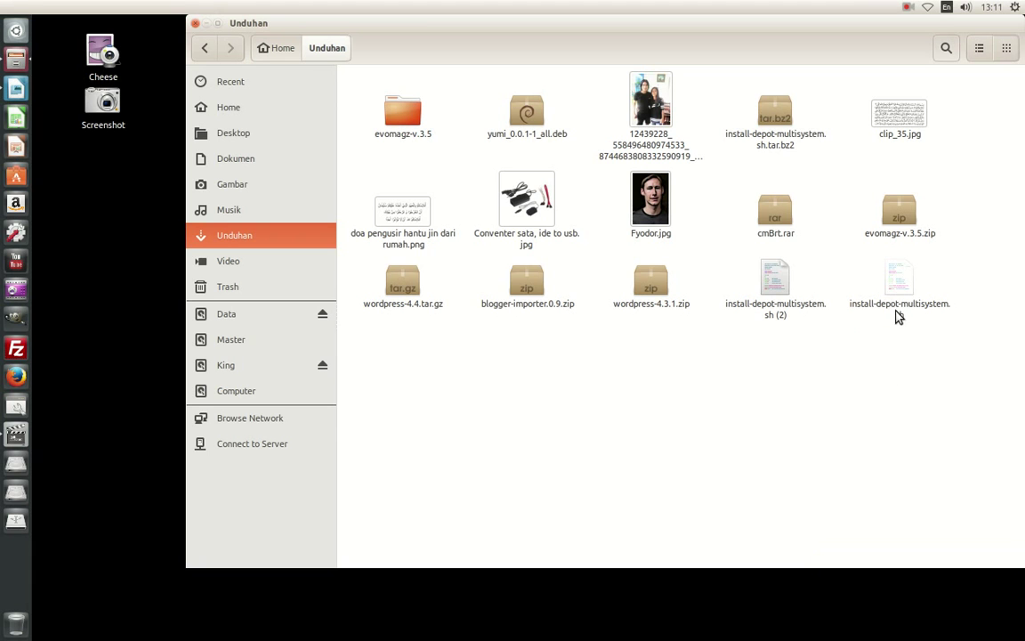
Step: Open a terminal in the Unduhan folder and place its window below the file icons
{"action": "right_click", "coordinate": [686, 403]}
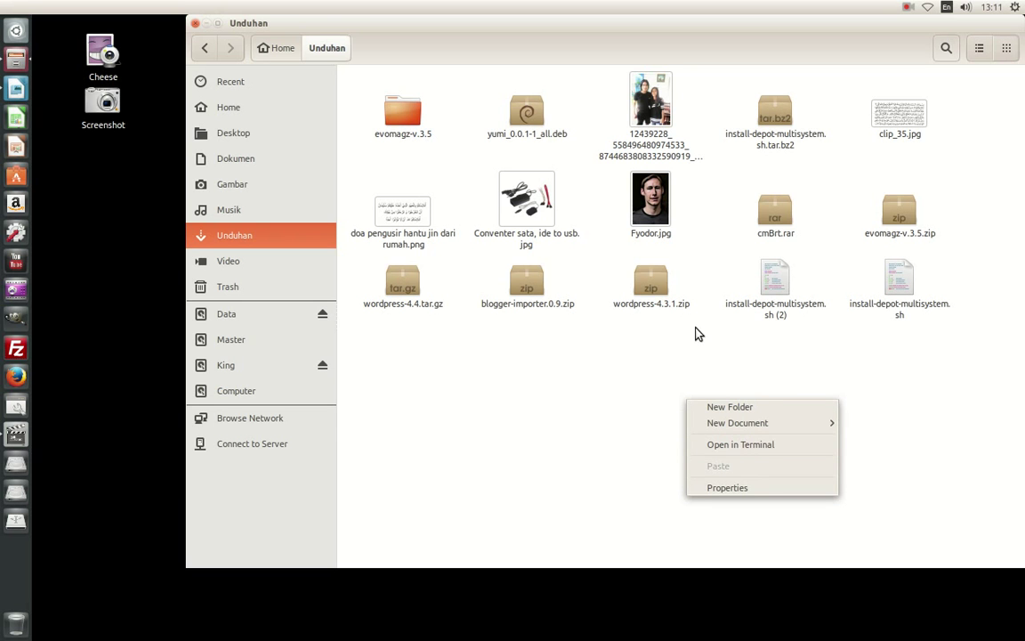
{"action": "left_click", "coordinate": [721, 445]}
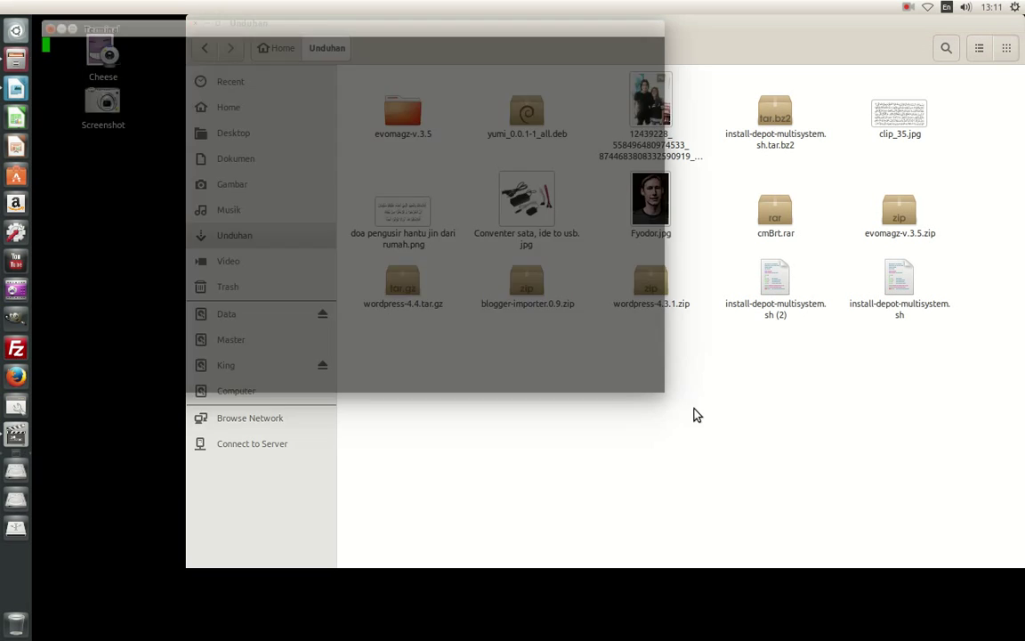
{"action": "left_click_drag", "start_coordinate": [474, 25], "coordinate": [776, 318]}
{"action": "left_click_drag", "start_coordinate": [617, 303], "coordinate": [571, 397]}
{"action": "left_click", "coordinate": [577, 432]}
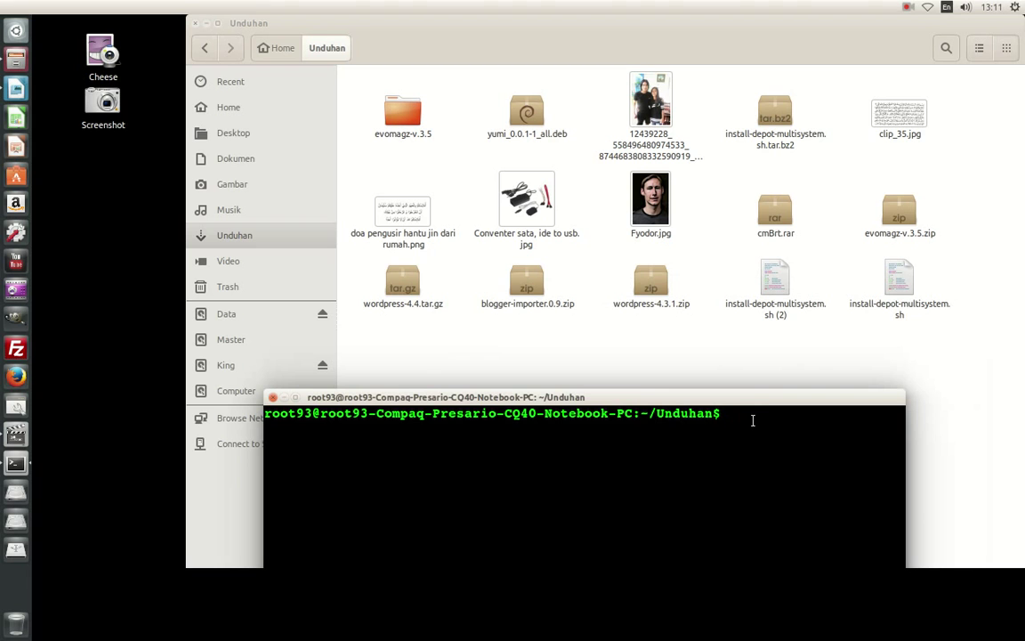
Step: Run sudo chmod +x install-depot-multisystem.sh in the terminal and enter the sudo password
{"action": "type", "text": "sudo chmod +x"}
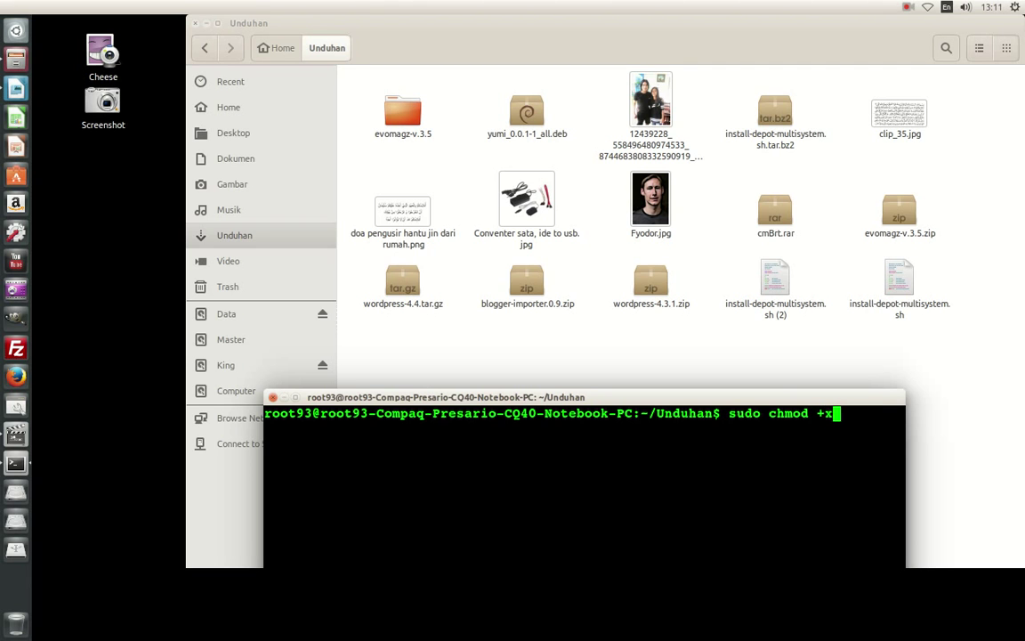
{"action": "type", "text": " install-de"}
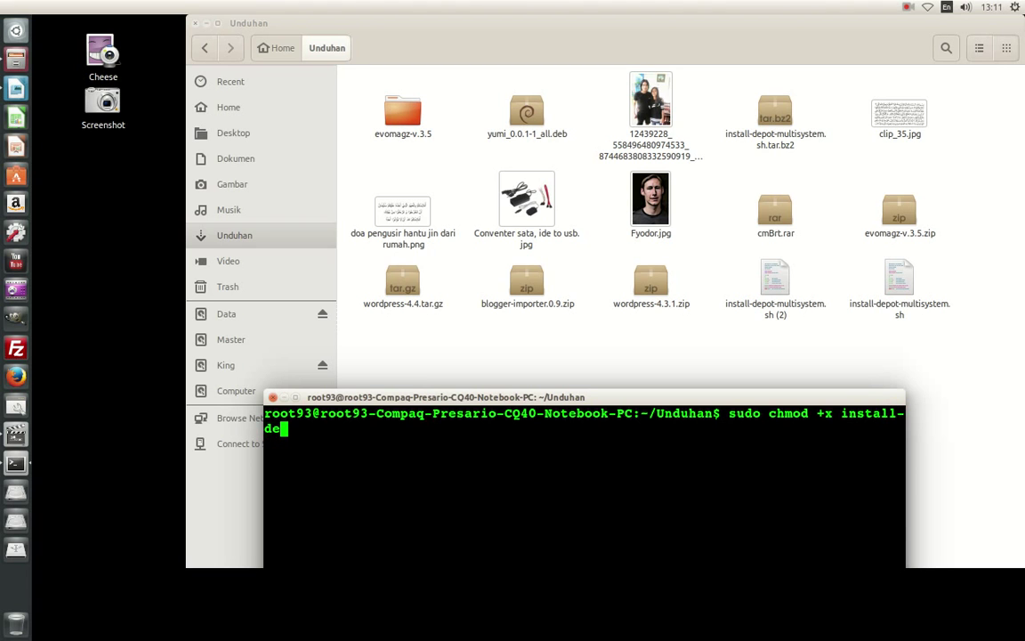
{"action": "type", "text": "pot-multisystem.sh"}
{"action": "key", "text": "Return"}
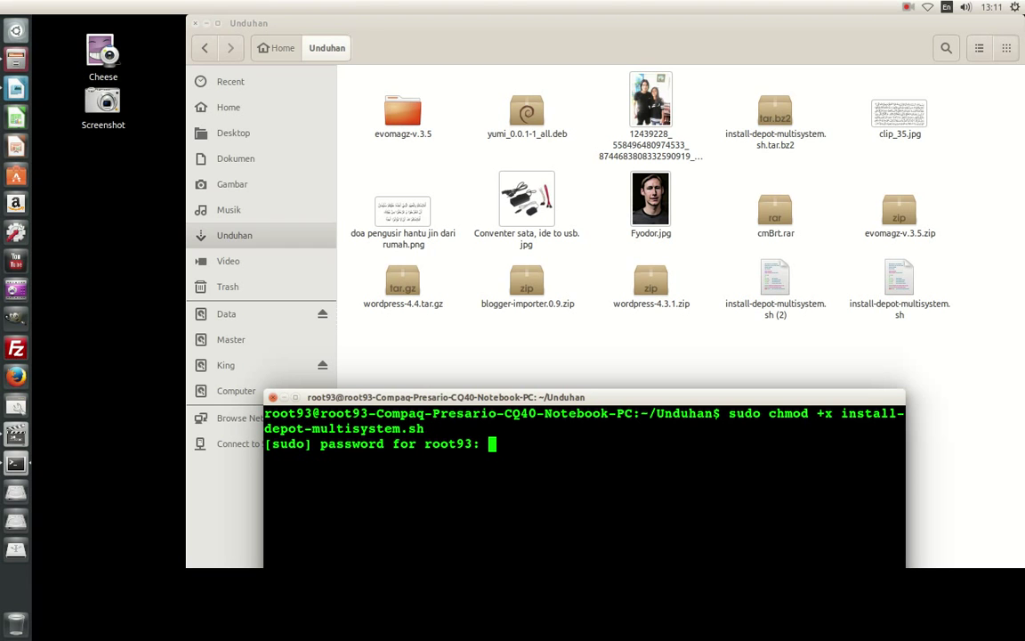
{"action": "key", "text": "Return"}
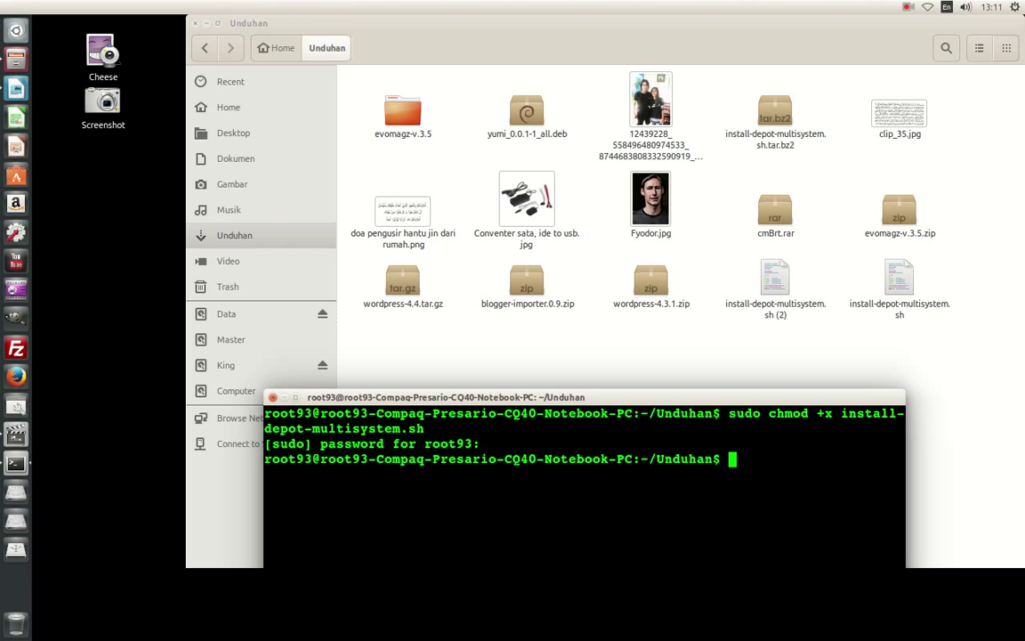
Step: Run sudo ./install-depot-multisystem.sh in the terminal, dismiss the information dialog and close the terminal
{"action": "key", "text": "Up"}
{"action": "key", "text": "Left"}
{"action": "key", "text": "Left"}
{"action": "key", "text": "Left"}
{"action": "key", "text": "Left"}
{"action": "key", "text": "Left"}
{"action": "key", "text": "Left"}
{"action": "key", "text": "Left"}
{"action": "key", "text": "Left"}
{"action": "key", "text": "Left"}
{"action": "key", "text": "Left"}
{"action": "key", "text": "Left"}
{"action": "key", "text": "Left"}
{"action": "key", "text": "Left"}
{"action": "key", "text": "Left"}
{"action": "key", "text": "Left"}
{"action": "key", "text": "Left"}
{"action": "key", "text": "Left"}
{"action": "key", "text": "Left"}
{"action": "key", "text": "Left"}
{"action": "key", "text": "Left"}
{"action": "key", "text": "Left"}
{"action": "key", "text": "BackSpace"}
{"action": "key", "text": "BackSpace"}
{"action": "key", "text": "BackSpace"}
{"action": "key", "text": "BackSpace"}
{"action": "key", "text": "BackSpace"}
{"action": "key", "text": "BackSpace"}
{"action": "key", "text": "BackSpace"}
{"action": "key", "text": "BackSpace"}
{"action": "key", "text": "BackSpace"}
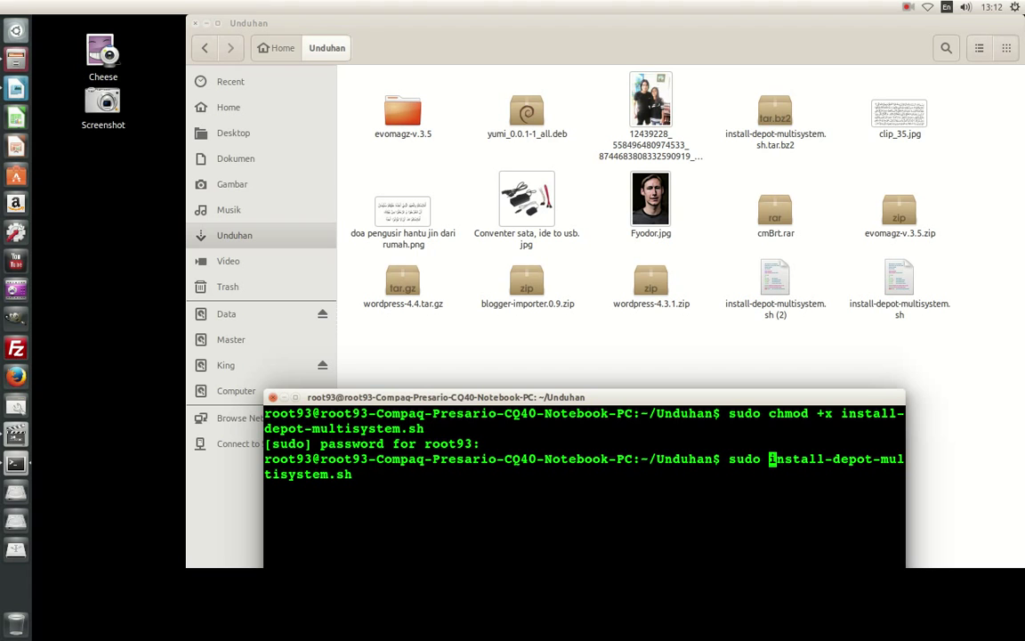
{"action": "type", "text": "./"}
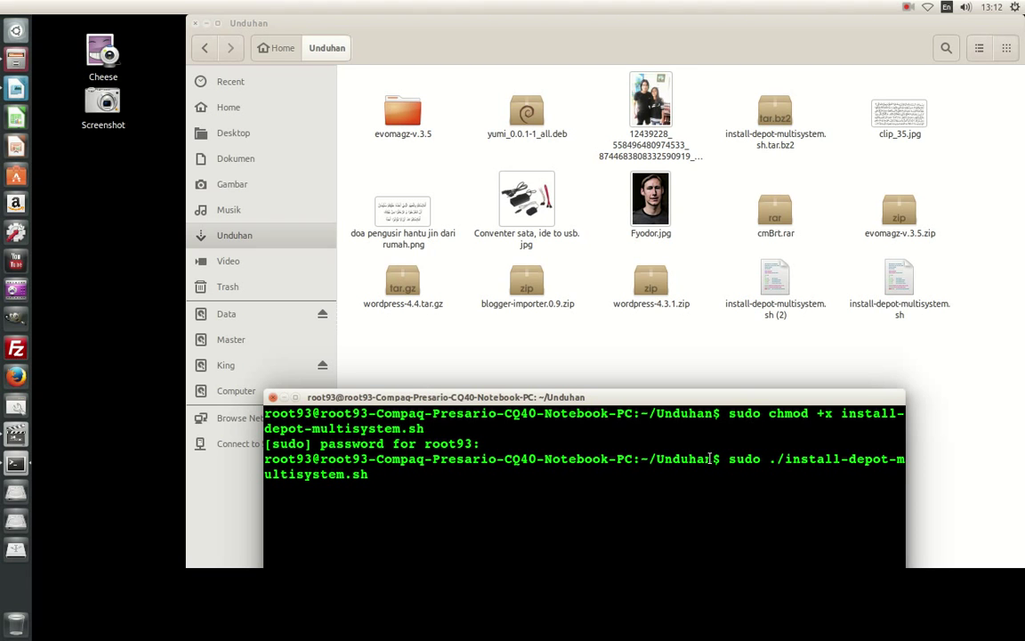
{"action": "key", "text": "Return"}
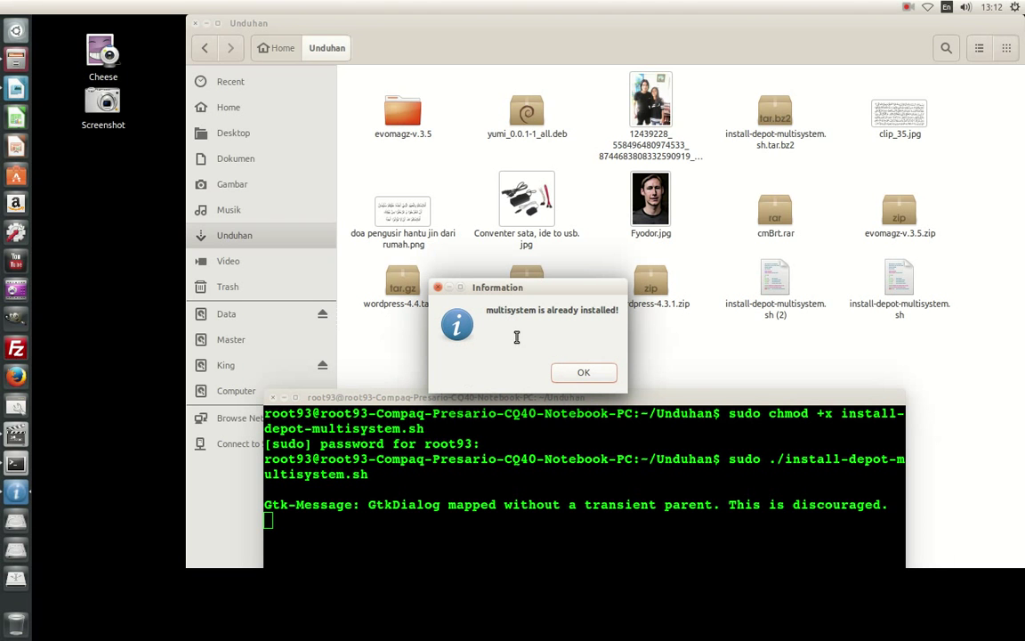
{"action": "left_click", "coordinate": [587, 373]}
{"action": "left_click_drag", "start_coordinate": [543, 405], "coordinate": [526, 323]}
{"action": "left_click", "coordinate": [256, 317]}
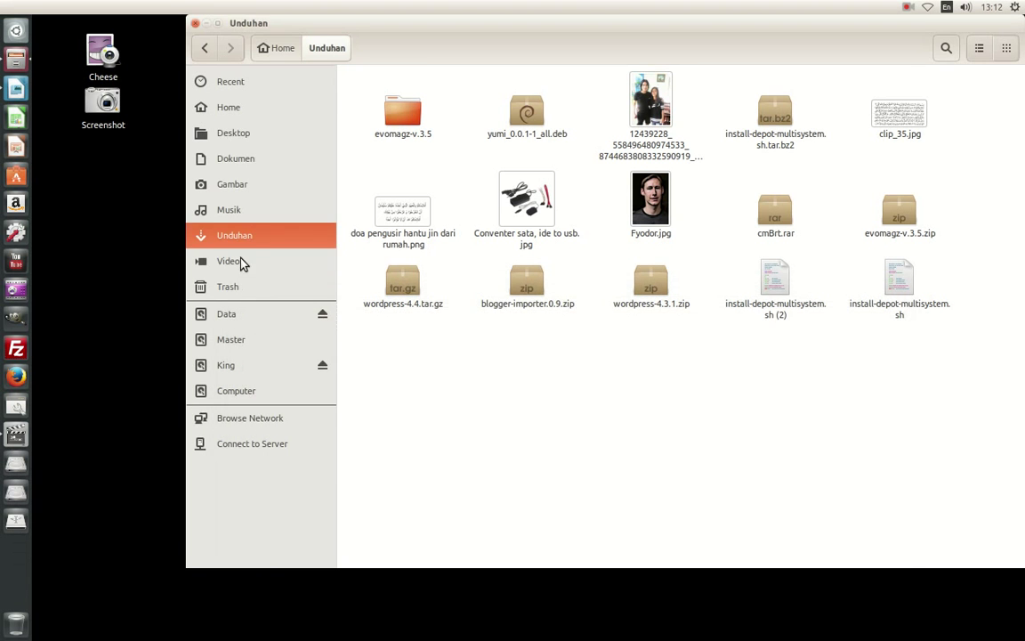
Step: View sukses.png from the Gambar folder enlarged, read the installer's closing message and close the image
{"action": "left_click", "coordinate": [250, 185]}
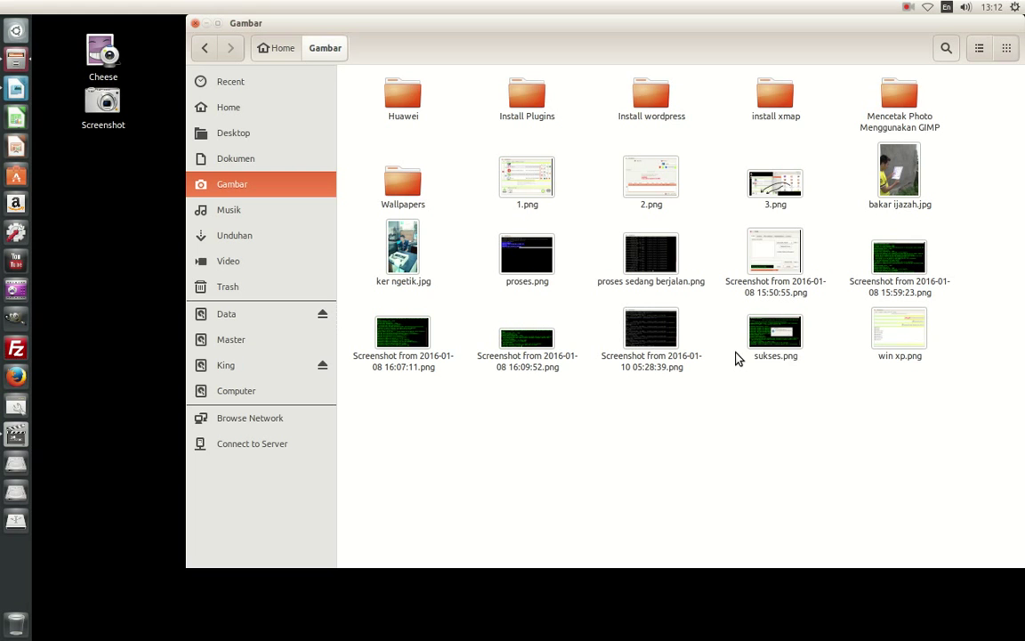
{"action": "left_click", "coordinate": [771, 336]}
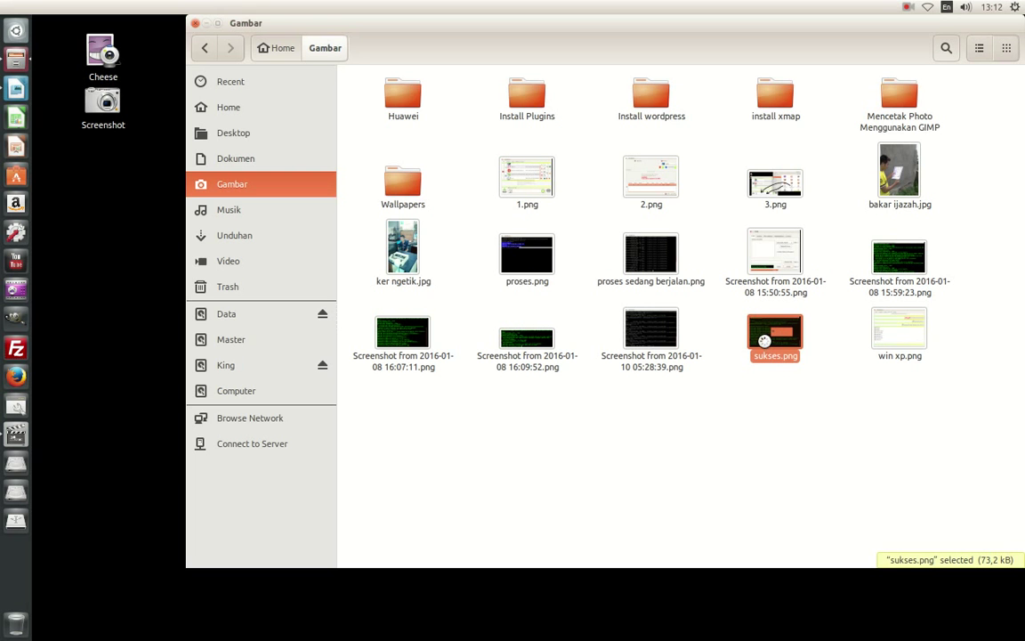
{"action": "double_click", "coordinate": [767, 347]}
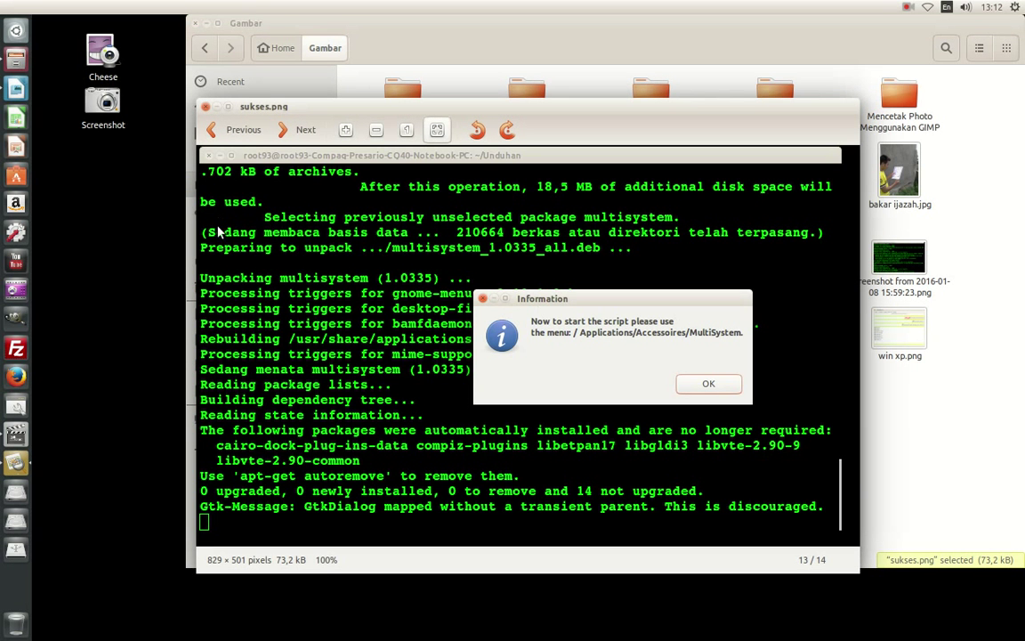
{"action": "left_click", "coordinate": [227, 107]}
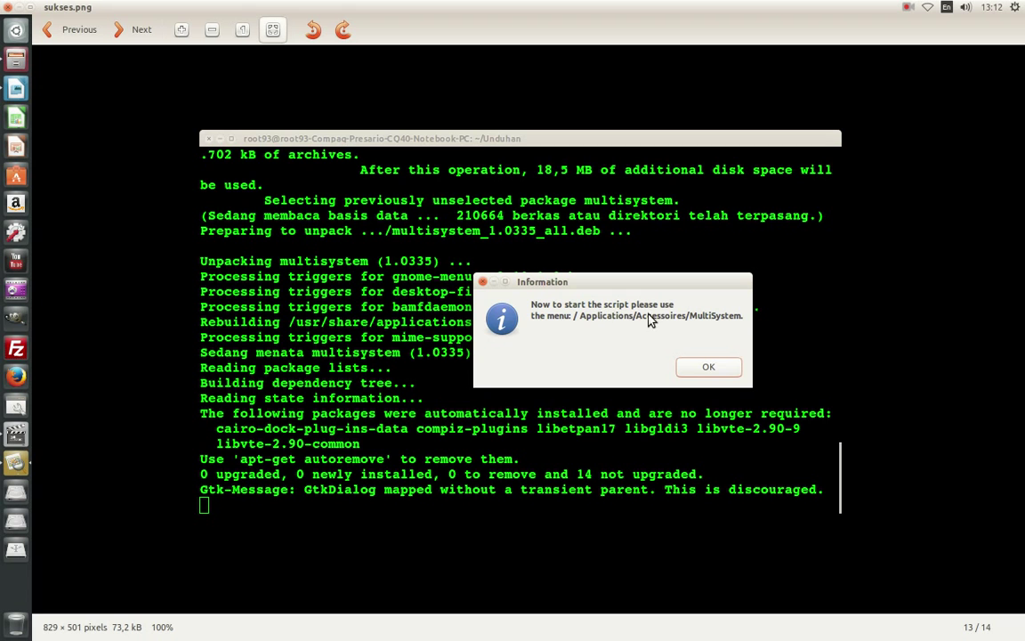
{"action": "left_click", "coordinate": [7, 7]}
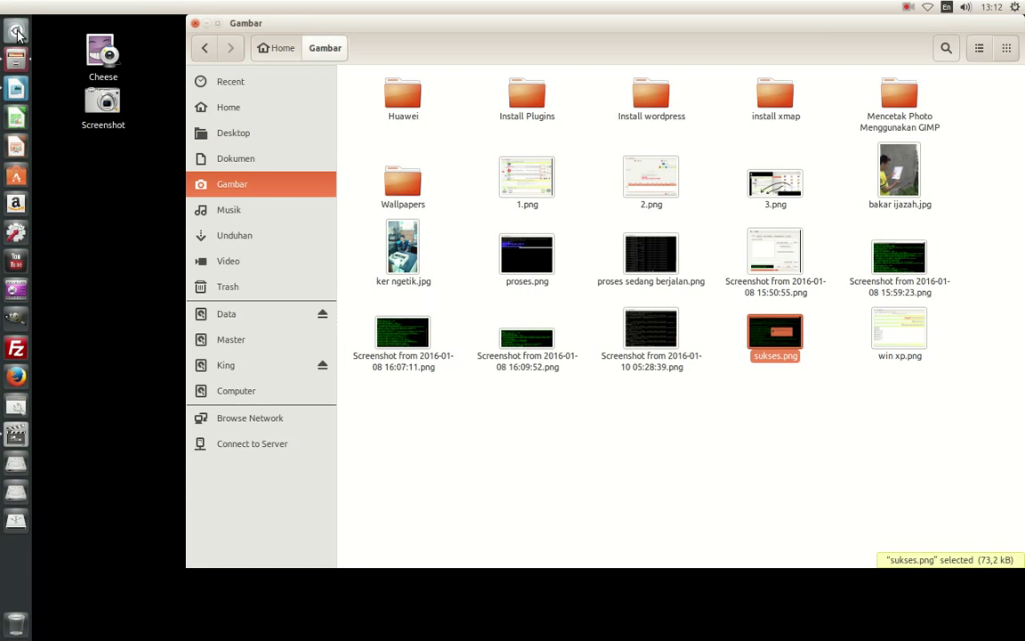
{"action": "left_click", "coordinate": [16, 30]}
{"action": "left_click", "coordinate": [96, 100]}
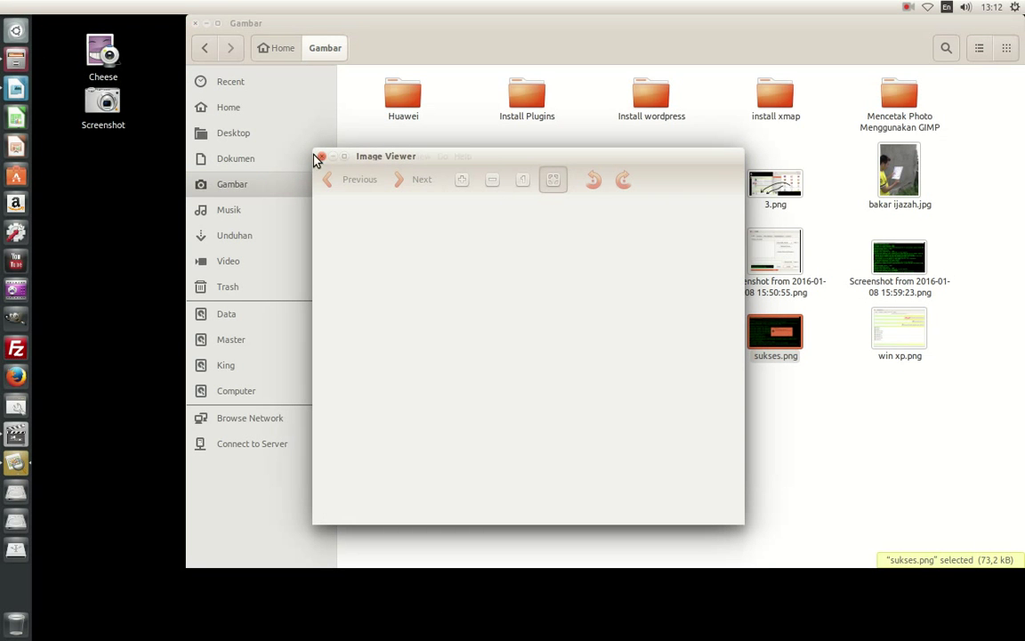
{"action": "left_click", "coordinate": [321, 157]}
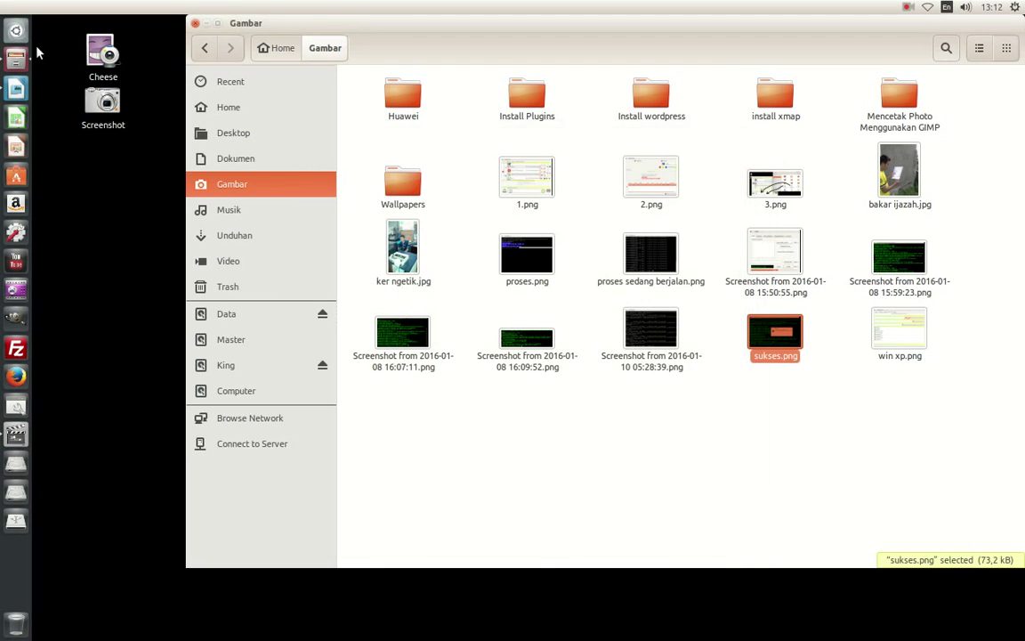
{"action": "left_click", "coordinate": [18, 34]}
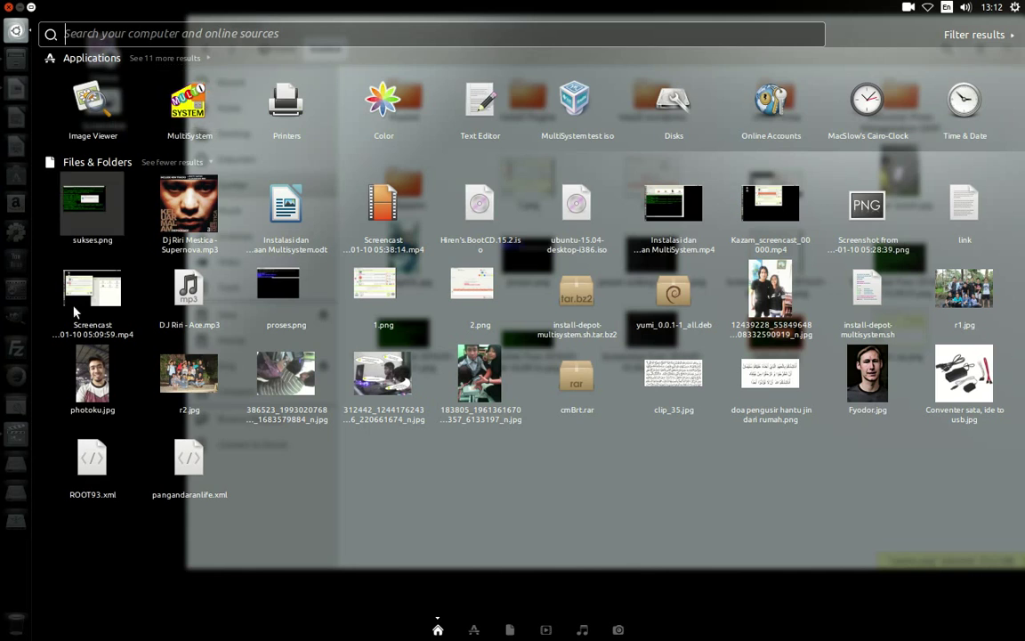
{"action": "key", "text": "Escape"}
{"action": "left_click", "coordinate": [16, 434]}
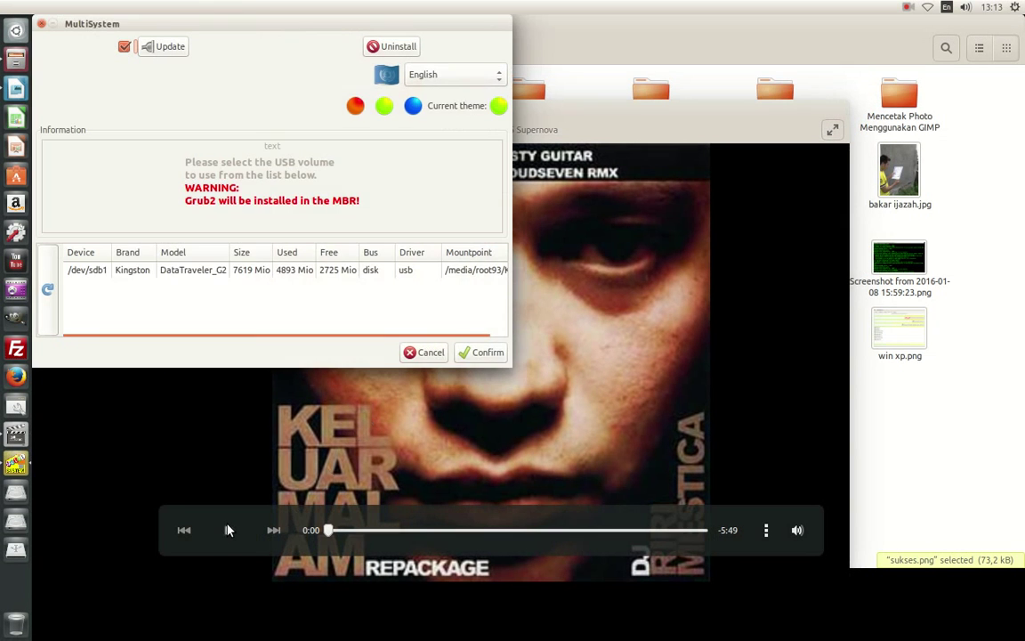
{"action": "left_click", "coordinate": [228, 529]}
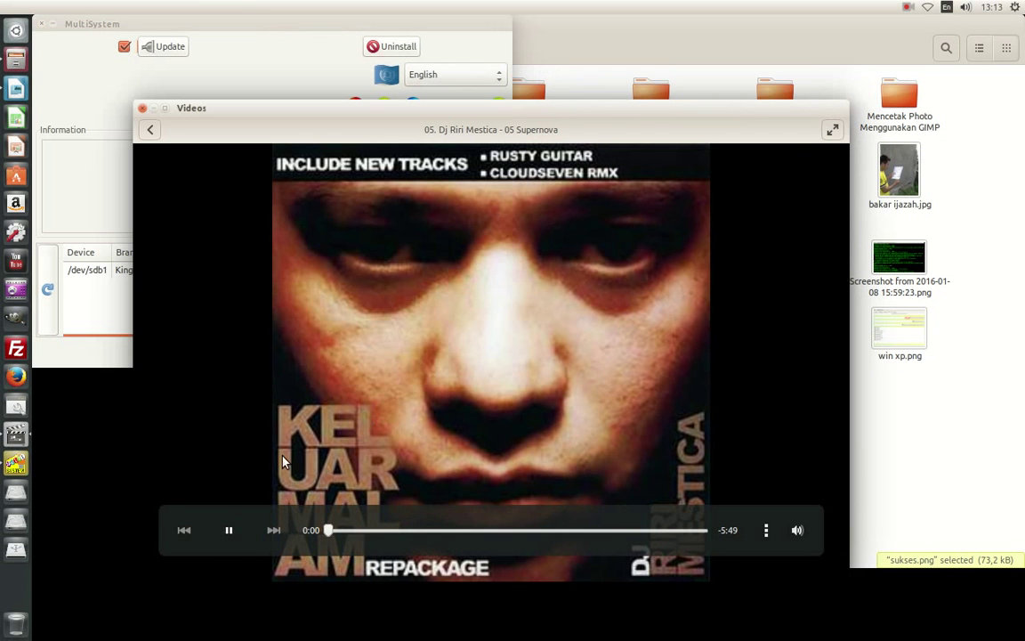
{"action": "left_click", "coordinate": [142, 109]}
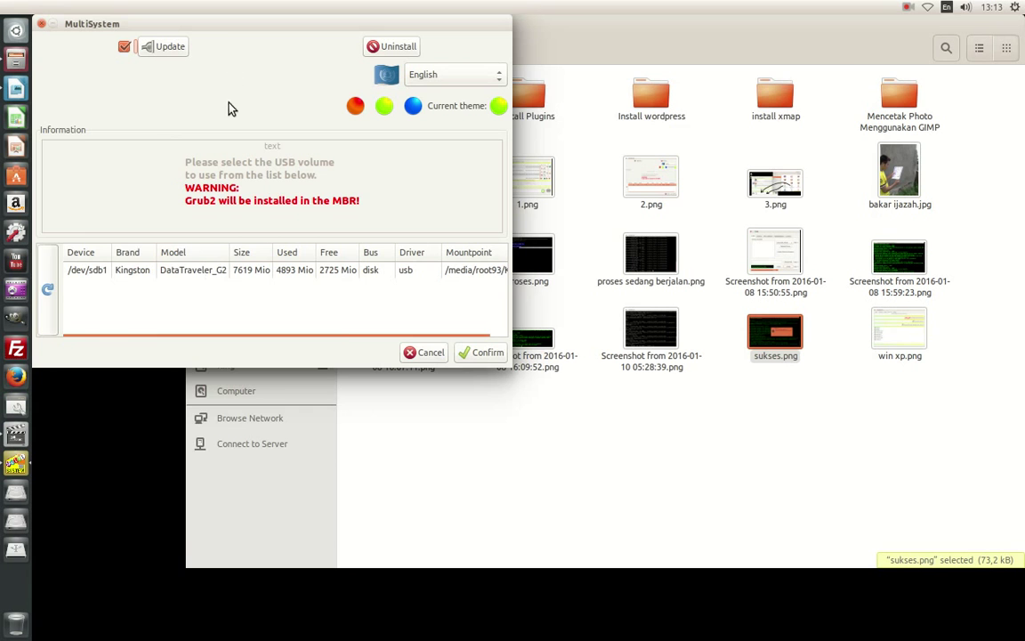
{"action": "left_click_drag", "start_coordinate": [230, 33], "coordinate": [410, 130]}
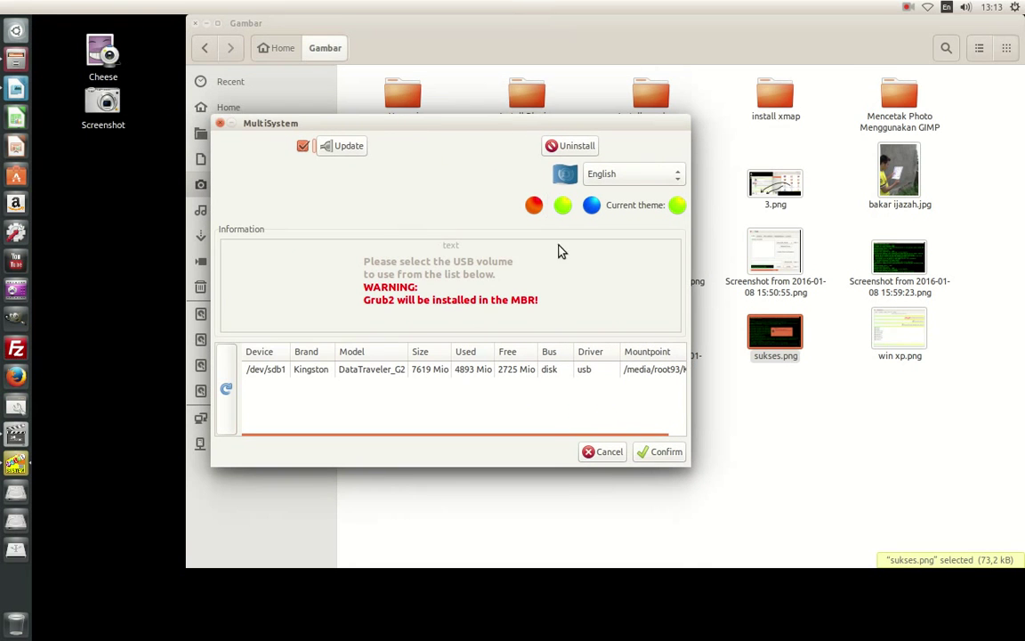
{"action": "left_click", "coordinate": [223, 124]}
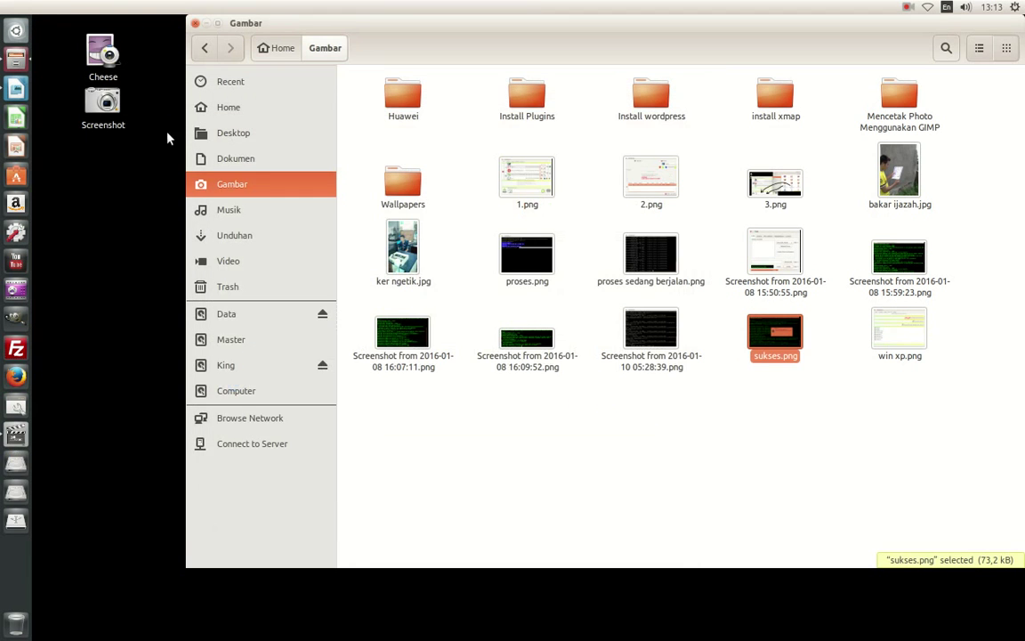
Step: Search the computer for "multi", launch MultiSystem and close the Gambar folder window
{"action": "left_click", "coordinate": [14, 32]}
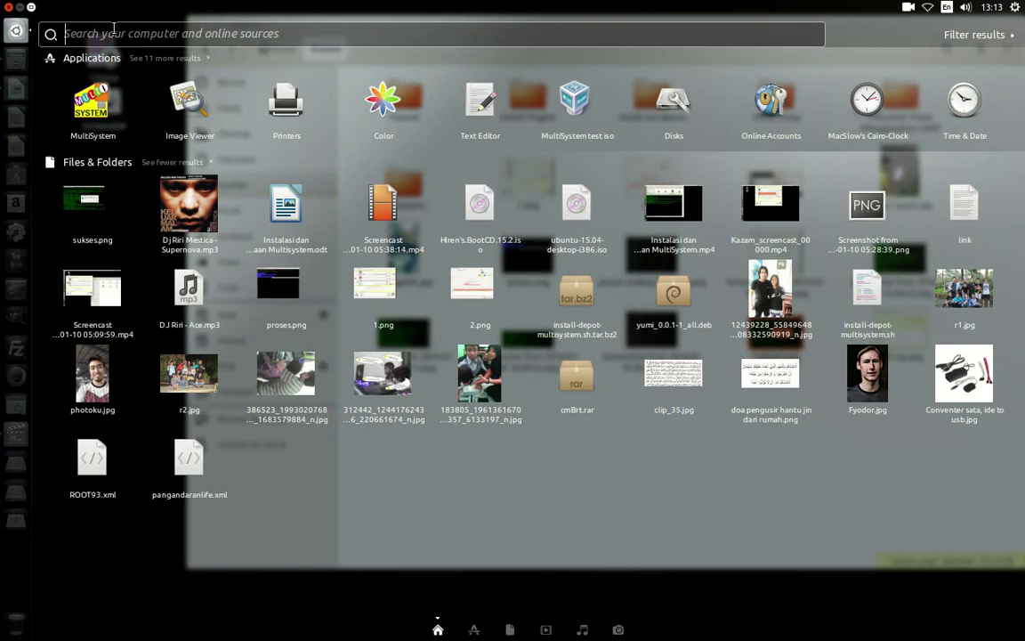
{"action": "type", "text": "m"}
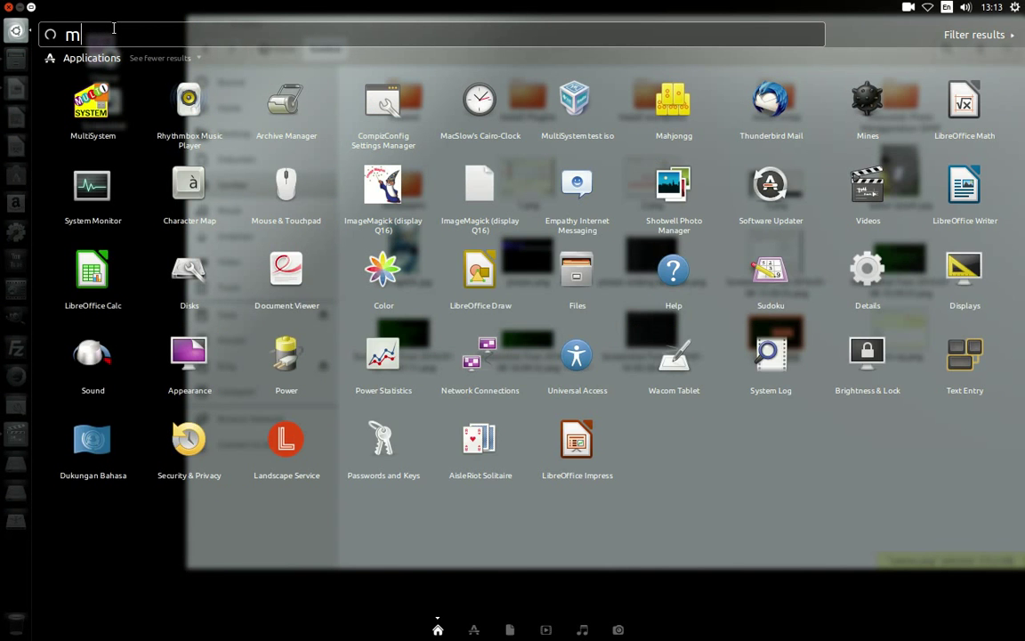
{"action": "type", "text": "ulti"}
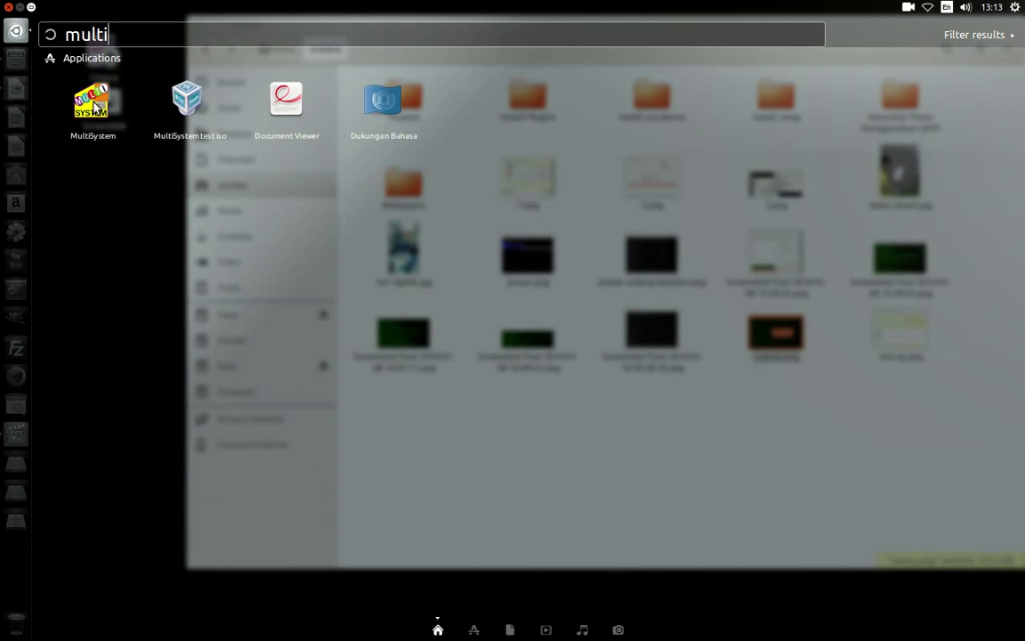
{"action": "key", "text": "Return"}
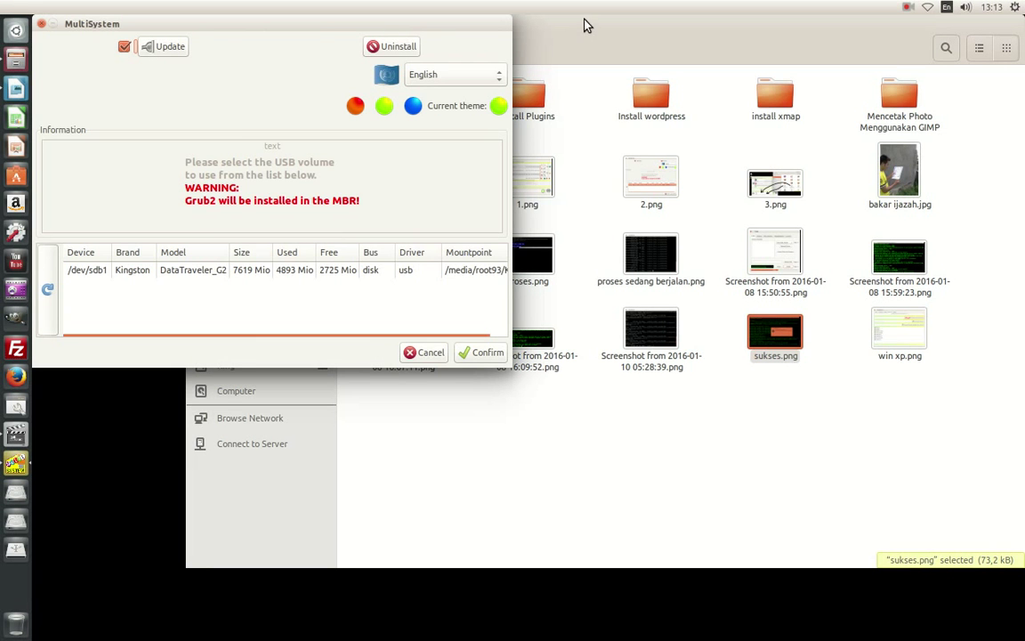
{"action": "left_click_drag", "start_coordinate": [618, 30], "coordinate": [723, 229]}
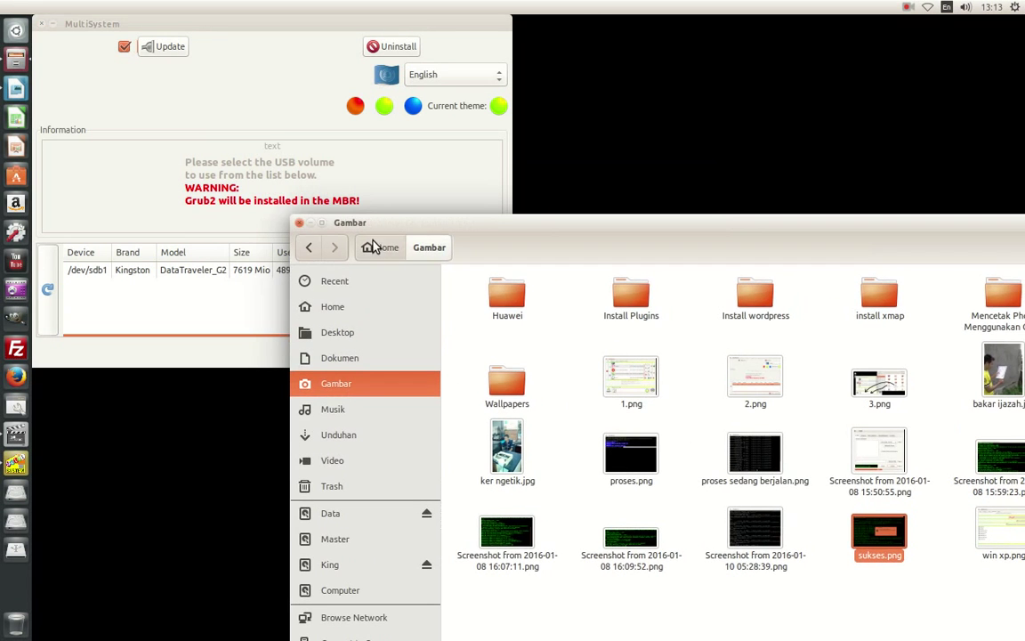
{"action": "left_click", "coordinate": [300, 224]}
Step: Choose the Kingston DataTraveler_G2 volume /dev/sdb1 as the USB target, confirm it and place the MultiSystem window mid-screen
{"action": "left_click", "coordinate": [410, 272]}
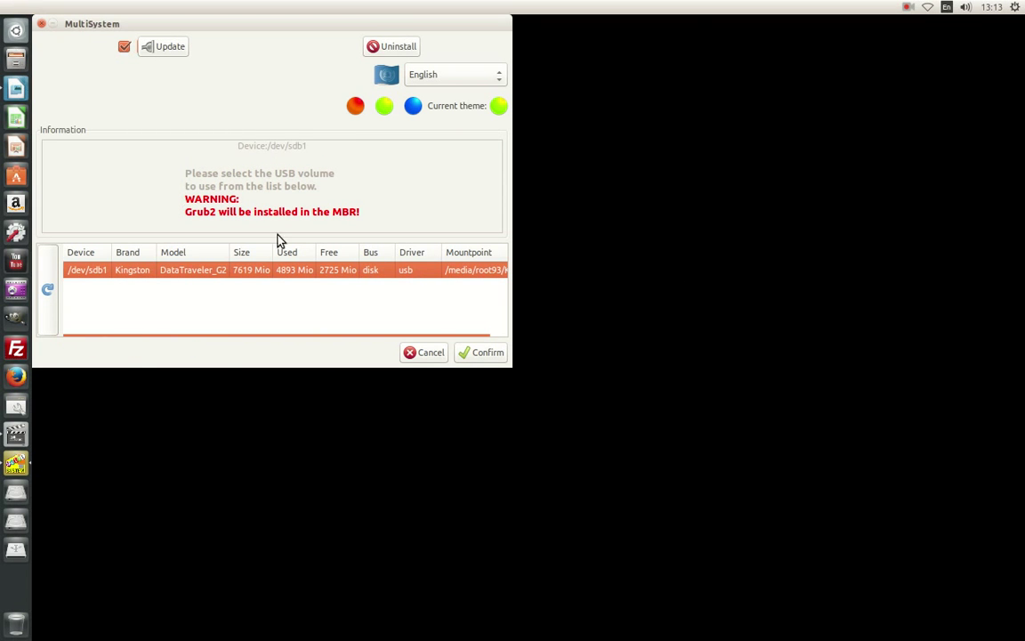
{"action": "left_click", "coordinate": [486, 357]}
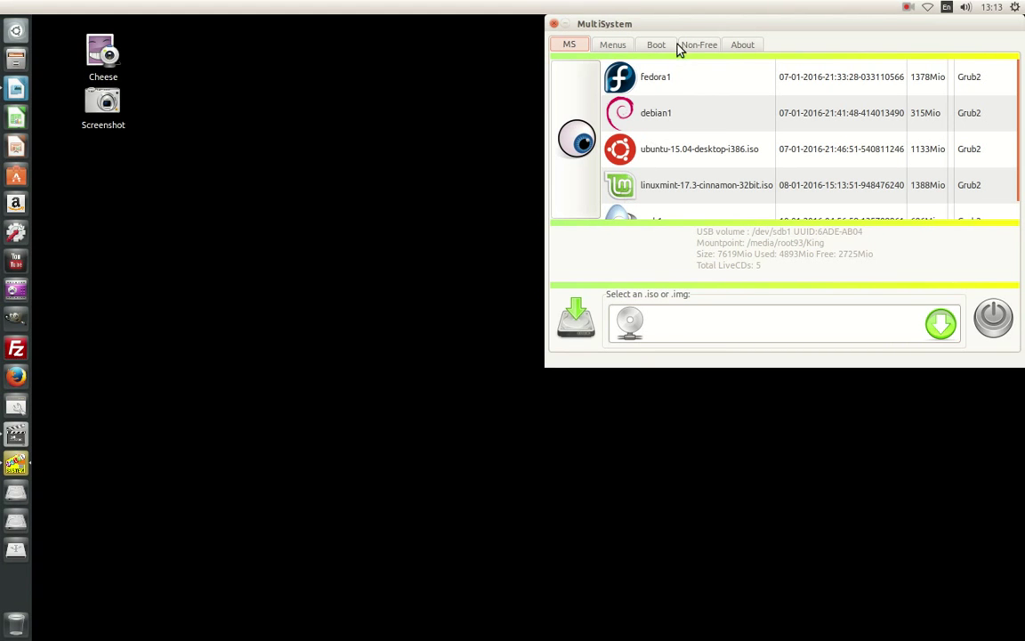
{"action": "left_click_drag", "start_coordinate": [665, 25], "coordinate": [330, 116]}
Step: Examine the bootable systems listed on the USB drive, from fedora1 to arch1, and the field for adding an .iso or .img
{"action": "left_click", "coordinate": [360, 222]}
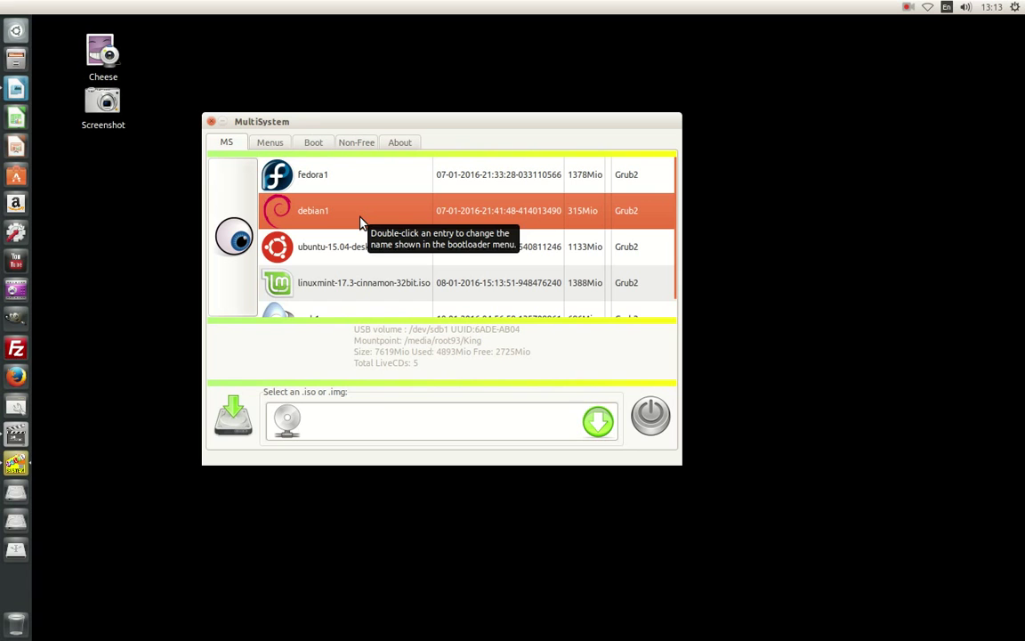
{"action": "scroll", "coordinate": [369, 267], "scroll_direction": "down", "scroll_amount": 1}
{"action": "scroll", "coordinate": [373, 253], "scroll_direction": "up", "scroll_amount": 1}
{"action": "scroll", "coordinate": [377, 259], "scroll_direction": "down", "scroll_amount": 1}
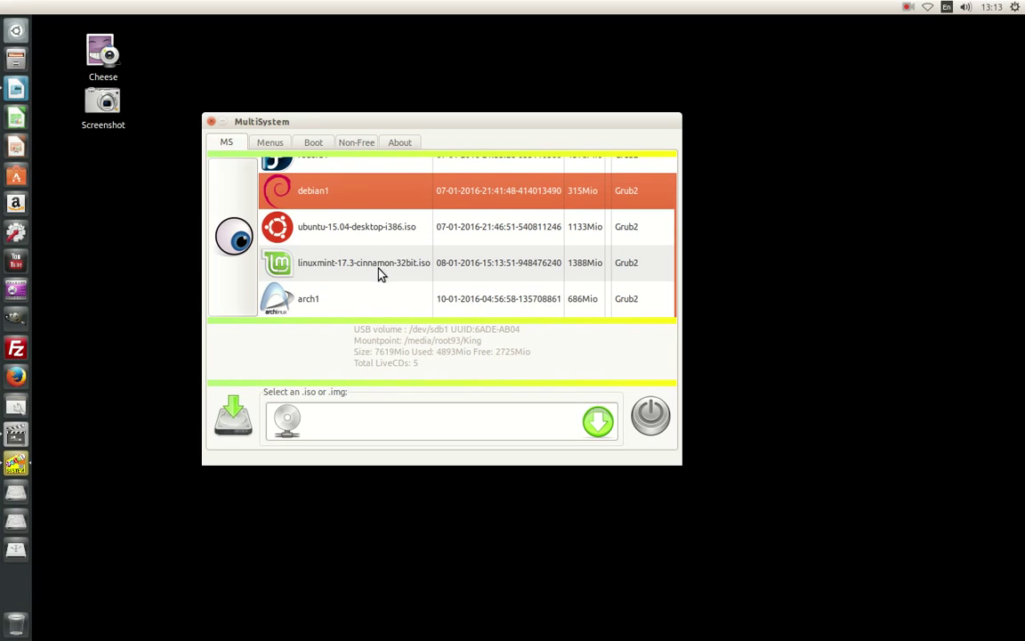
{"action": "left_click", "coordinate": [343, 311]}
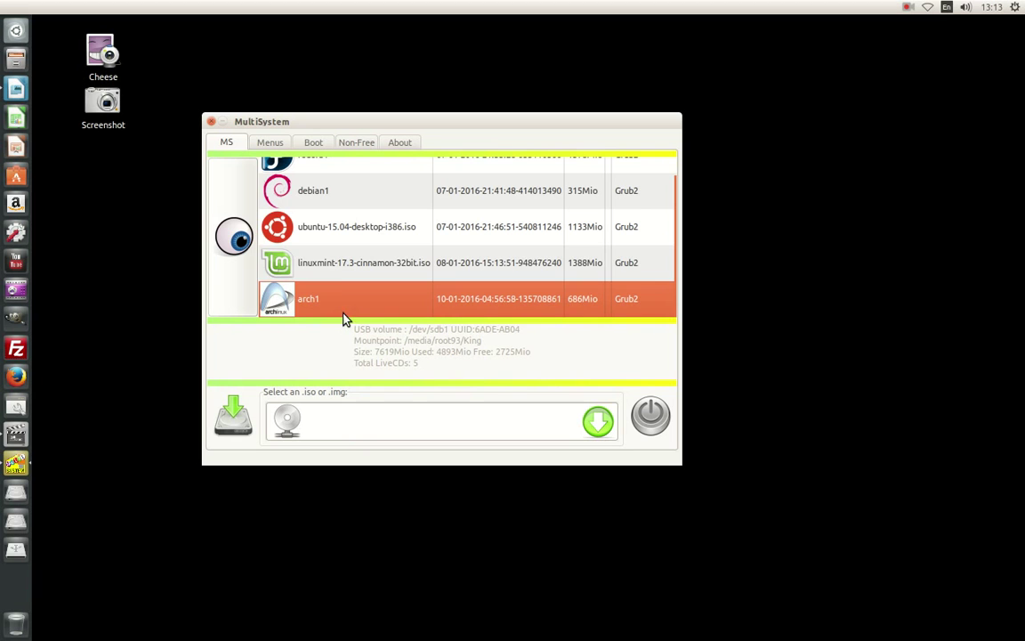
{"action": "left_click", "coordinate": [338, 253]}
{"action": "left_click", "coordinate": [338, 225]}
{"action": "left_click", "coordinate": [338, 205]}
{"action": "scroll", "coordinate": [348, 233], "scroll_direction": "up", "scroll_amount": 1}
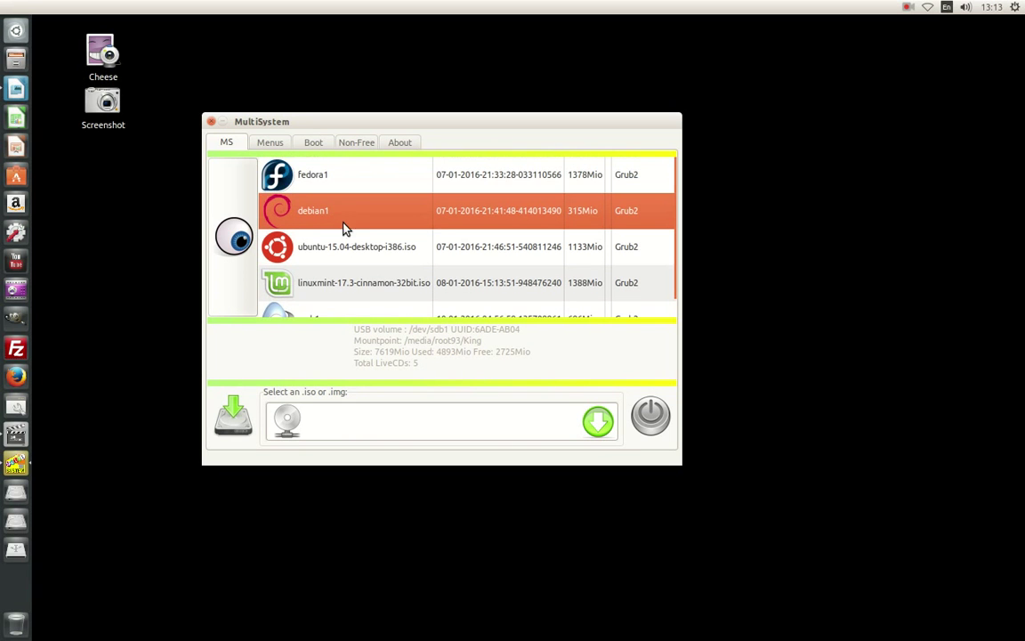
{"action": "left_click", "coordinate": [324, 179]}
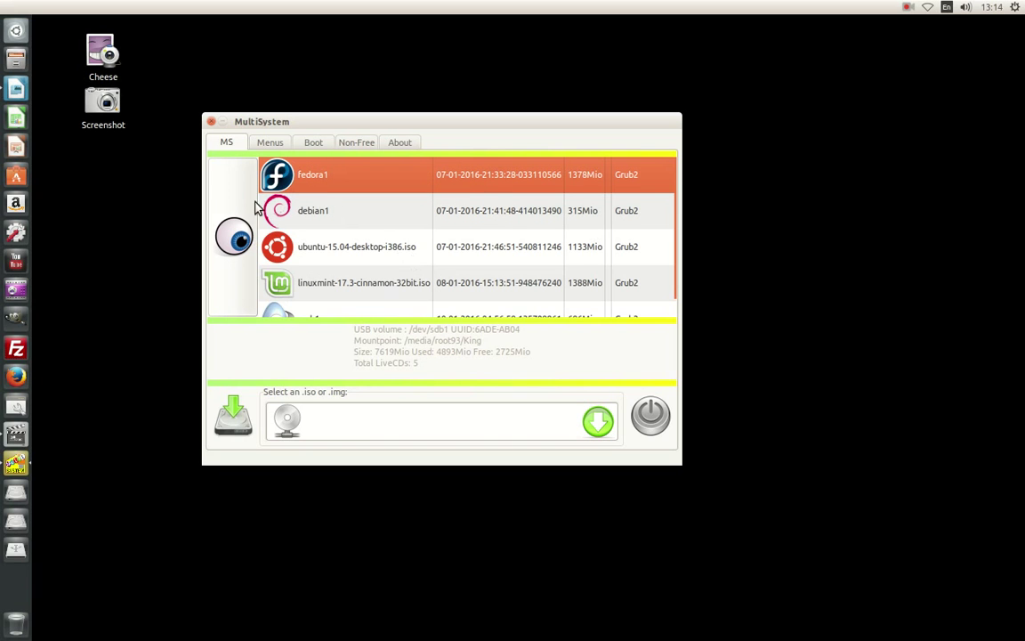
{"action": "scroll", "coordinate": [394, 239], "scroll_direction": "down", "scroll_amount": 1}
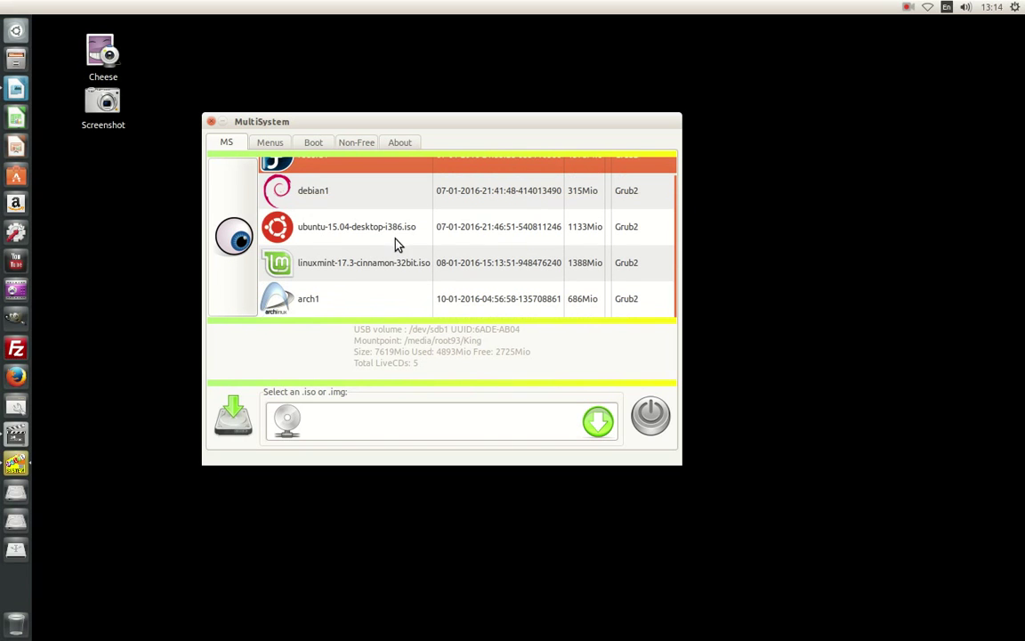
{"action": "left_click", "coordinate": [378, 420]}
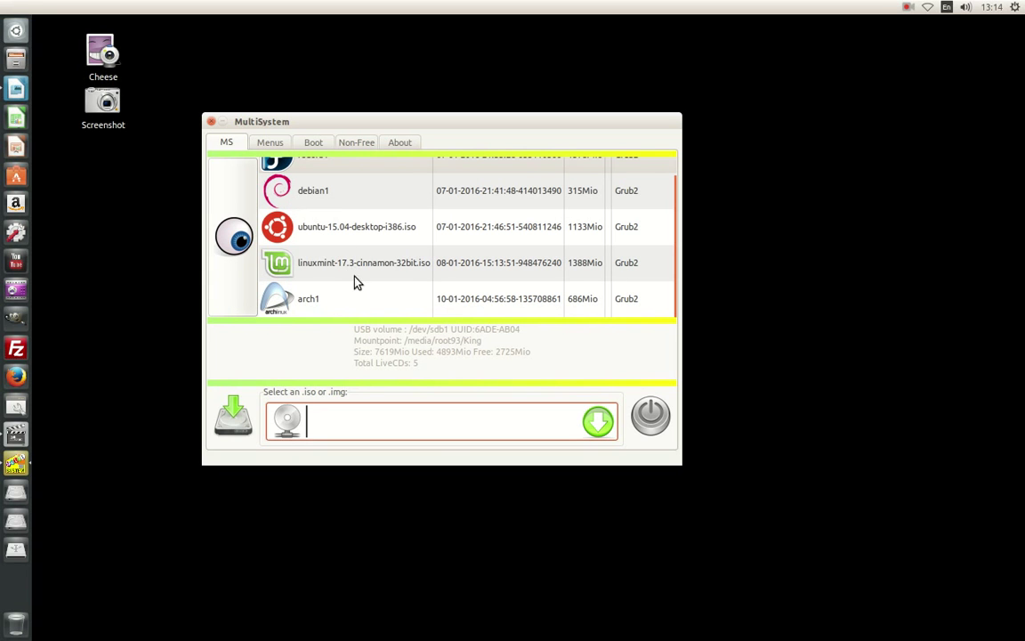
Step: Reveal the management tools around the list of systems, with the arch1 entry selected
{"action": "left_click", "coordinate": [339, 298]}
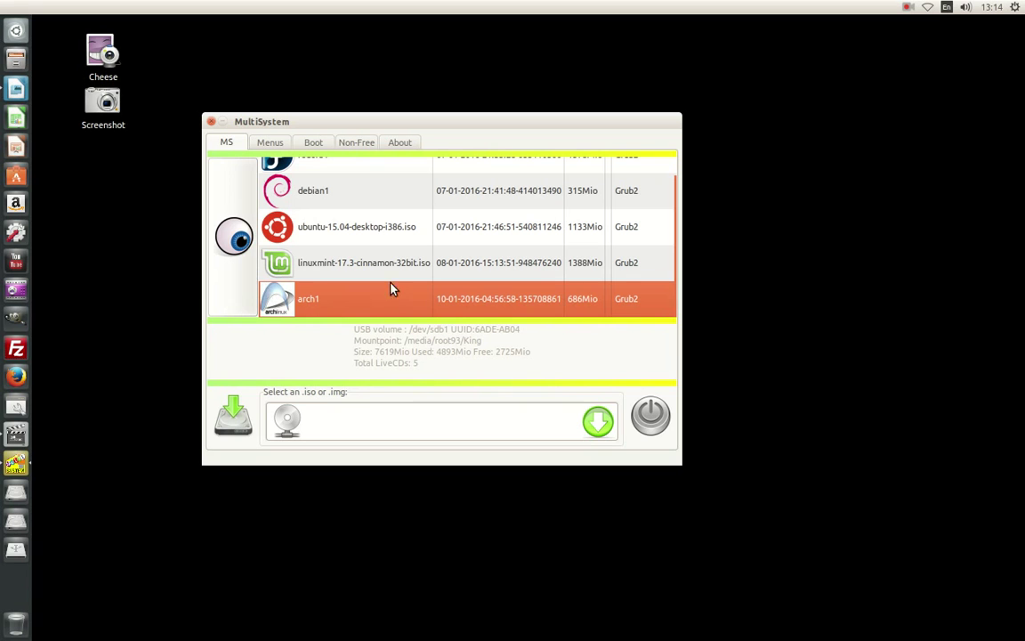
{"action": "left_click", "coordinate": [243, 235]}
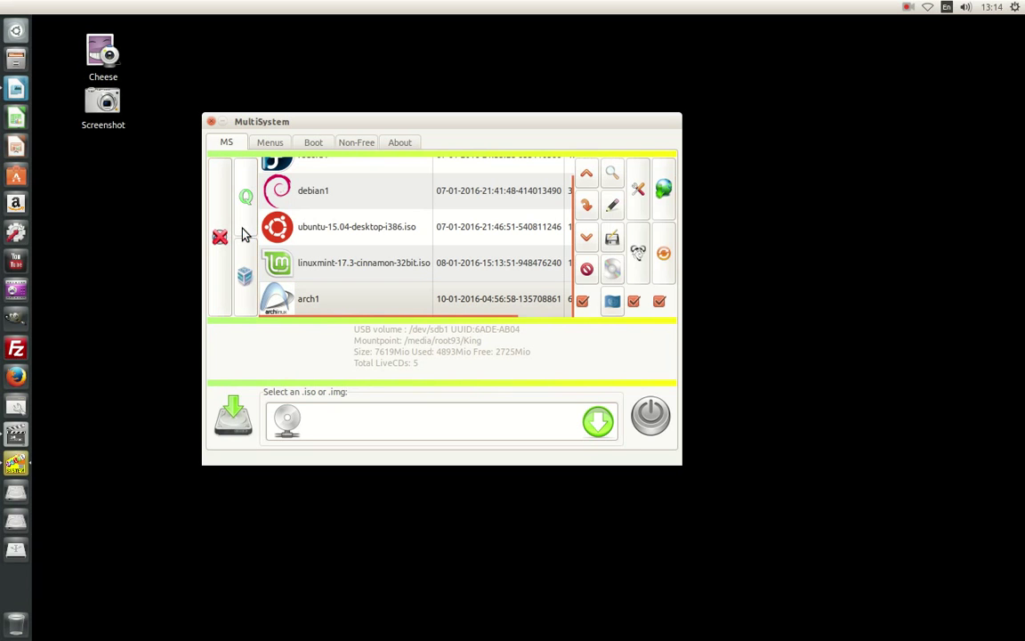
{"action": "left_click", "coordinate": [397, 303]}
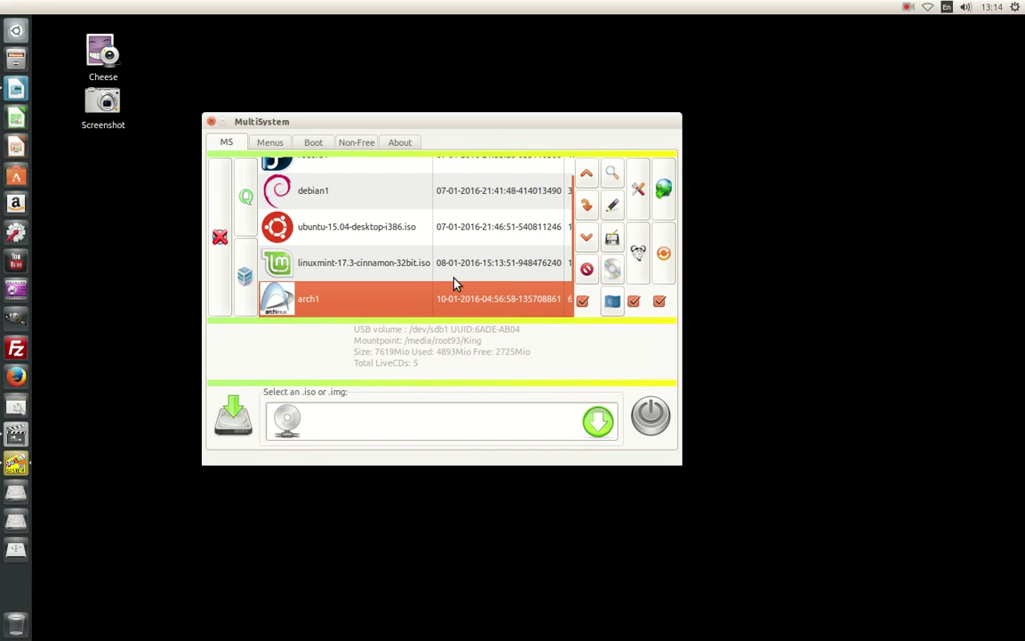
{"action": "scroll", "coordinate": [352, 296], "scroll_direction": "up", "scroll_amount": 1}
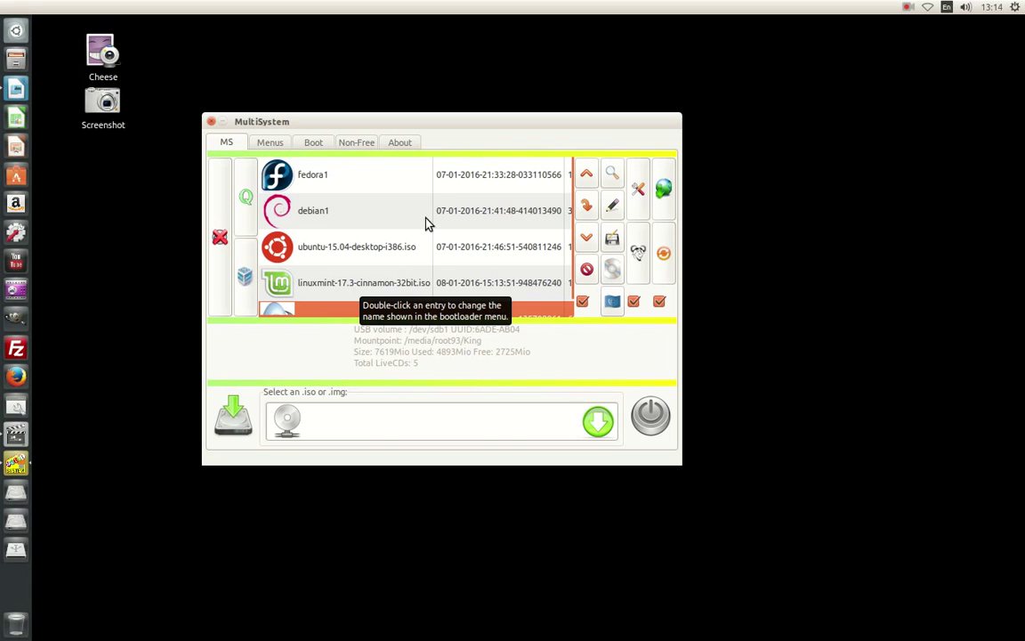
{"action": "scroll", "coordinate": [424, 228], "scroll_direction": "down", "scroll_amount": 1}
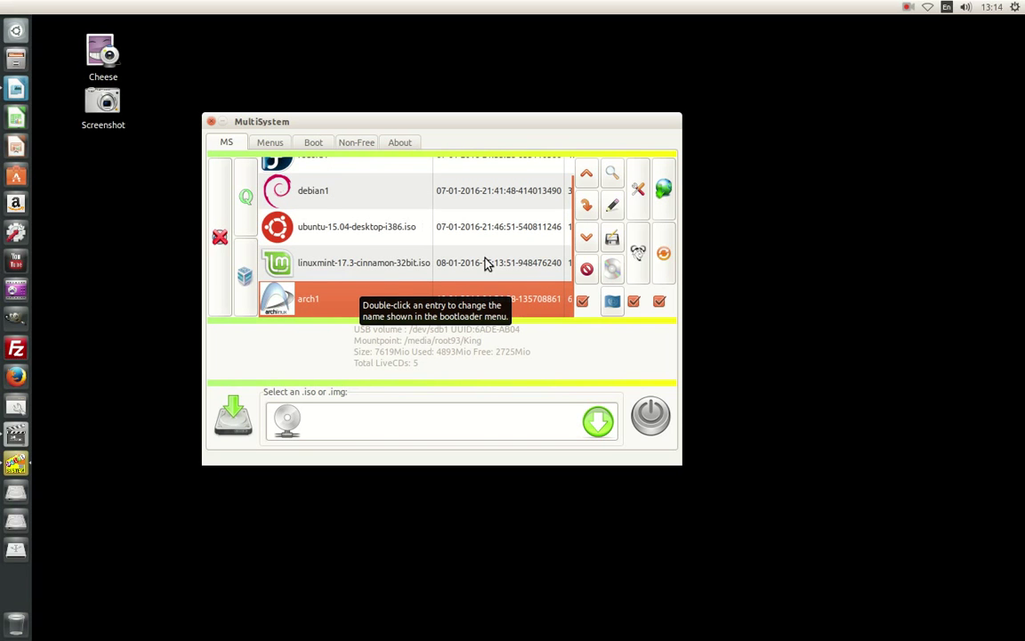
{"action": "scroll", "coordinate": [527, 298], "scroll_direction": "up", "scroll_amount": 1}
{"action": "scroll", "coordinate": [565, 267], "scroll_direction": "down", "scroll_amount": 1}
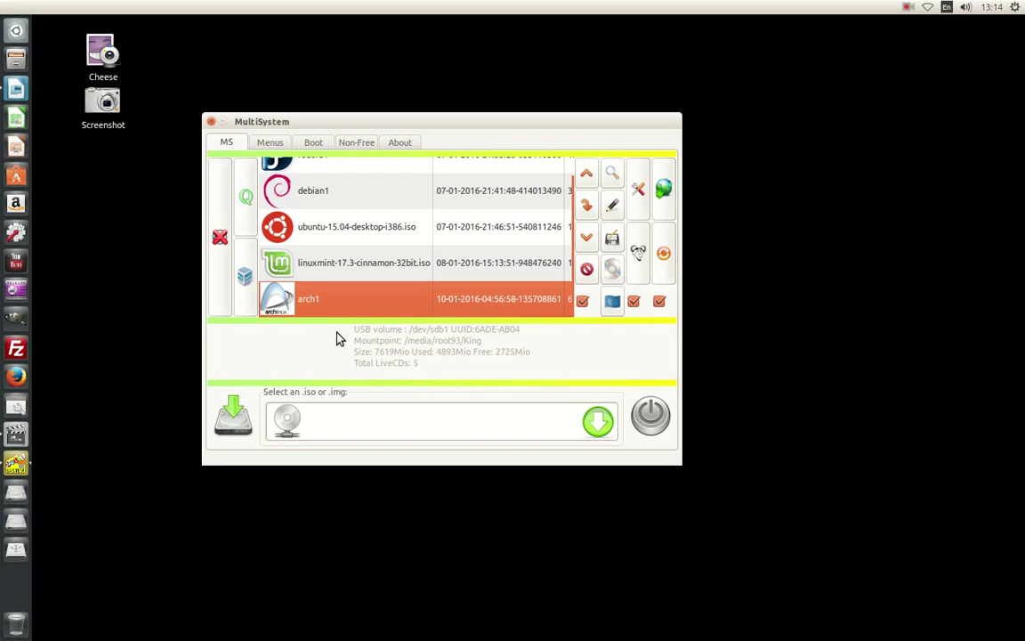
Step: Open the Home folder beside the MultiSystem window, select debian-8.2.0-i386-netinst.iso there and activate MultiSystem's .iso or .img field
{"action": "left_click", "coordinate": [15, 59]}
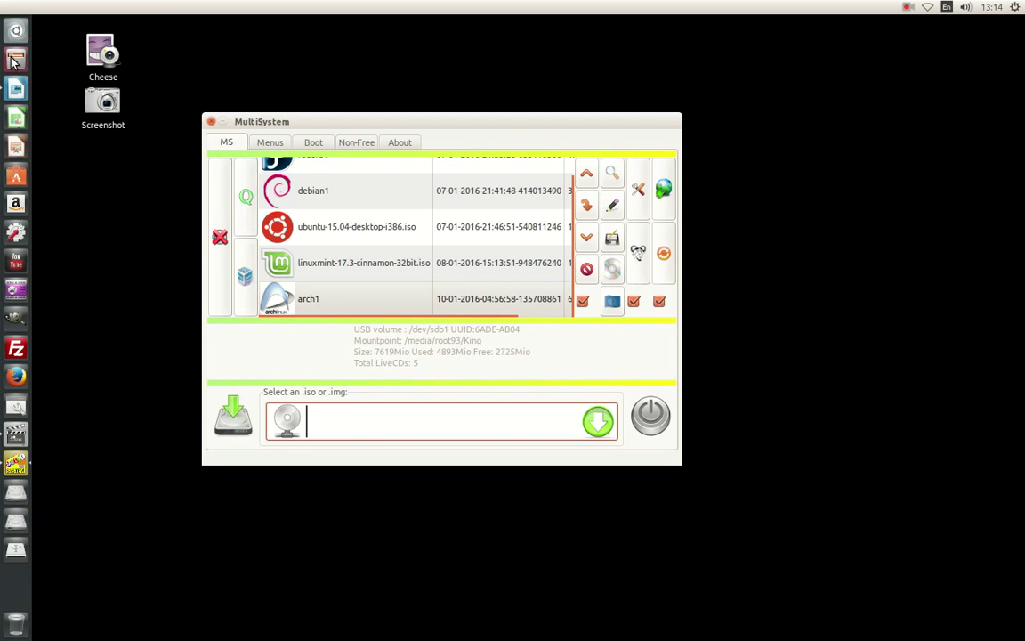
{"action": "left_click_drag", "start_coordinate": [409, 23], "coordinate": [766, 92]}
{"action": "left_click_drag", "start_coordinate": [427, 111], "coordinate": [274, 104]}
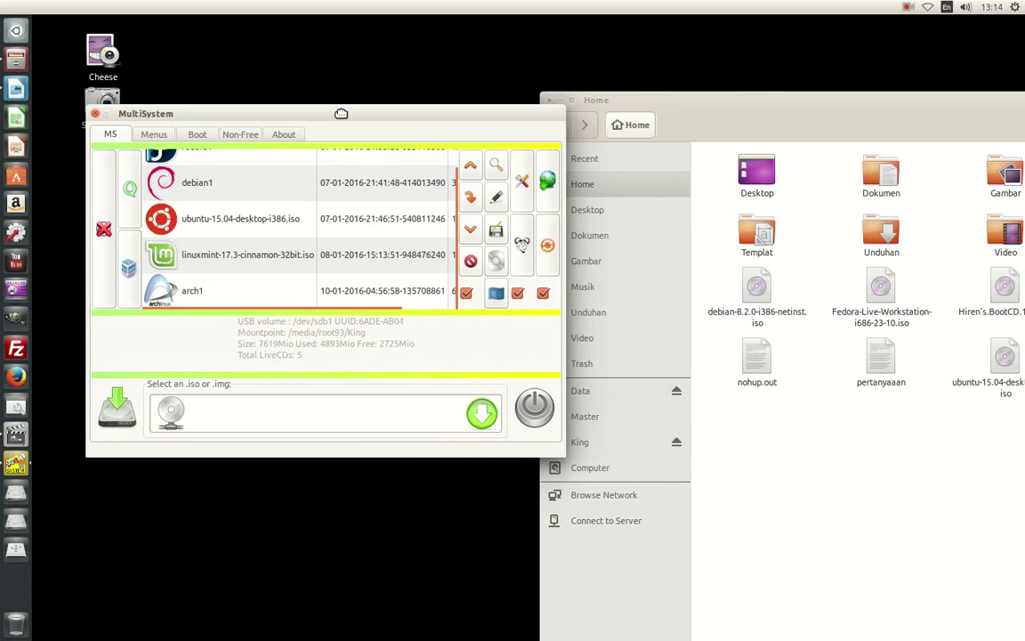
{"action": "left_click_drag", "start_coordinate": [680, 101], "coordinate": [580, 65]}
{"action": "left_click", "coordinate": [654, 254]}
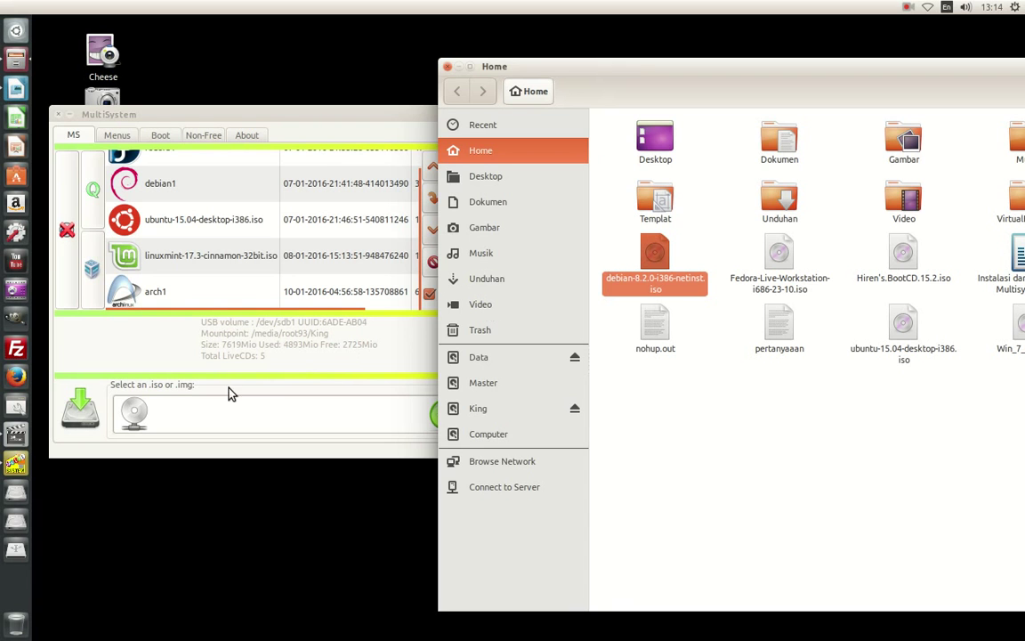
{"action": "left_click", "coordinate": [210, 413]}
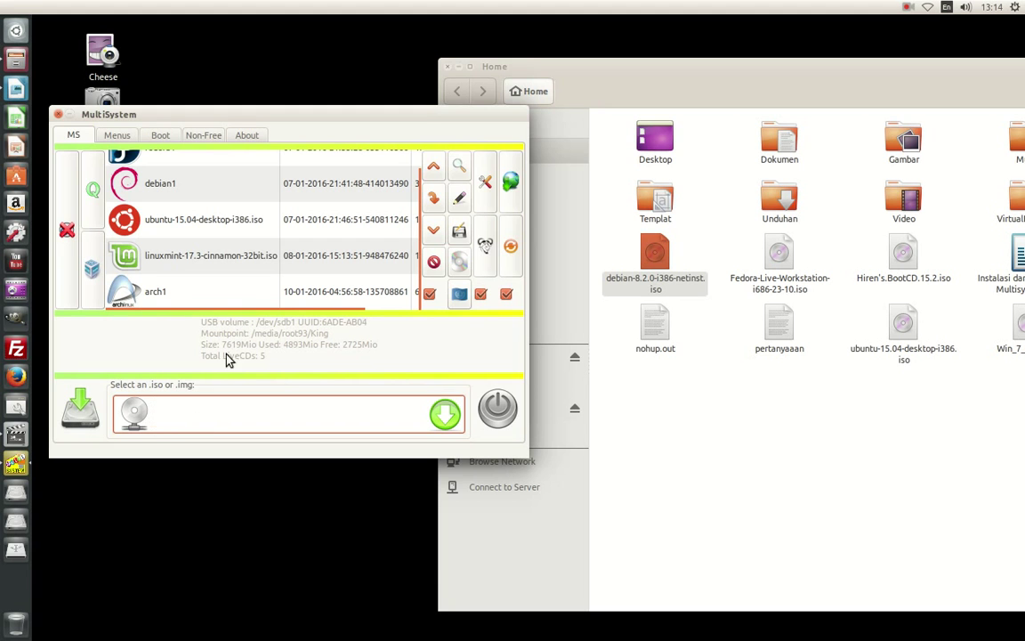
Step: Open proses.png from the Gambar folder, maximize it and enlarge the image to read the administrator password prompt
{"action": "left_click", "coordinate": [18, 59]}
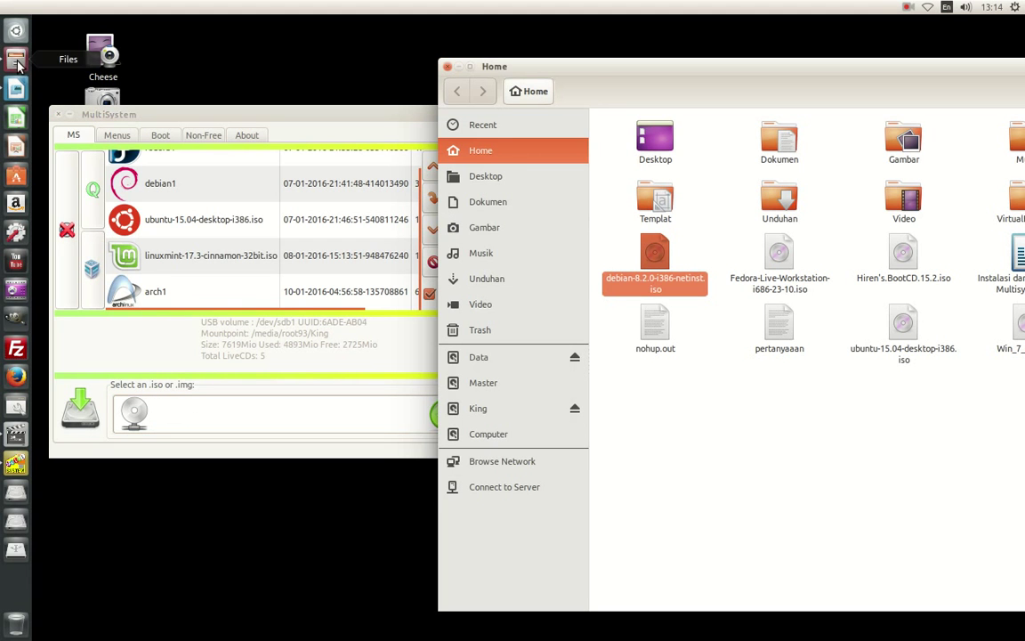
{"action": "left_click", "coordinate": [484, 227]}
{"action": "left_click_drag", "start_coordinate": [736, 94], "coordinate": [500, 101]}
{"action": "double_click", "coordinate": [526, 304]}
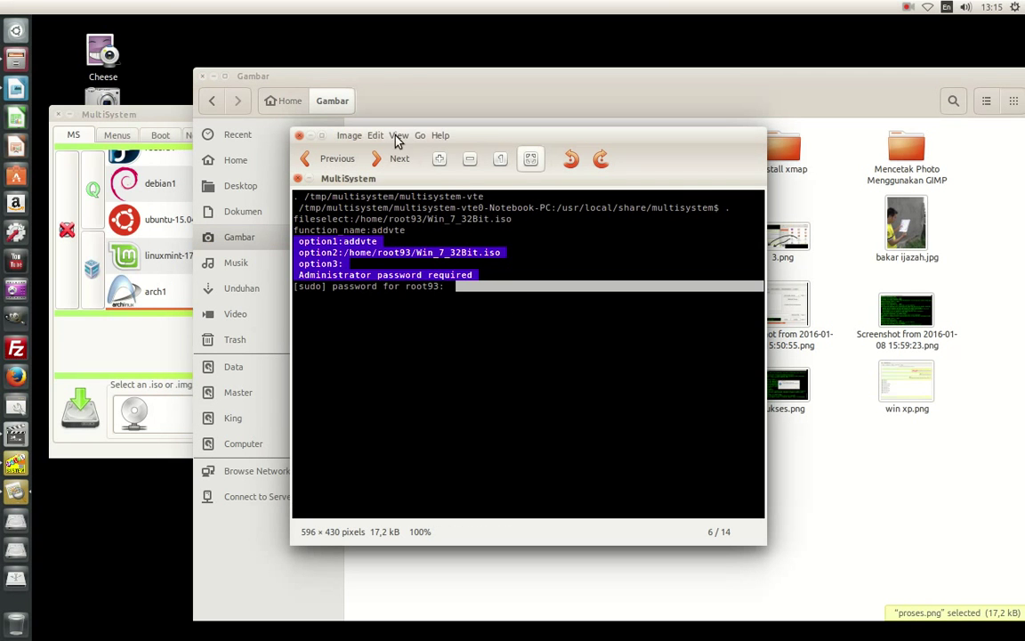
{"action": "left_click", "coordinate": [321, 135]}
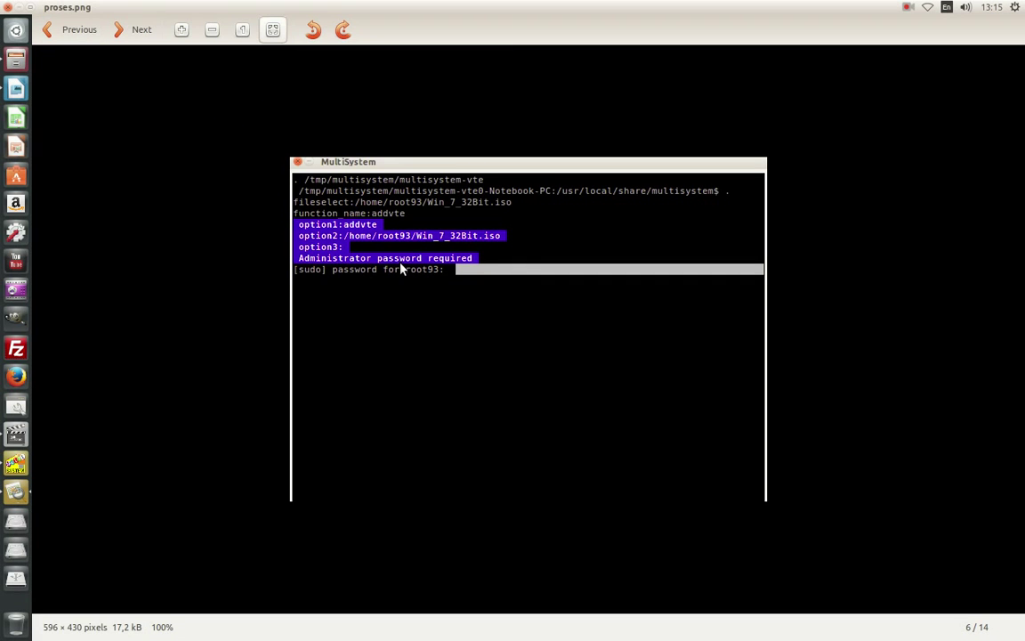
{"action": "scroll", "coordinate": [401, 265], "scroll_direction": "up", "scroll_amount": 6}
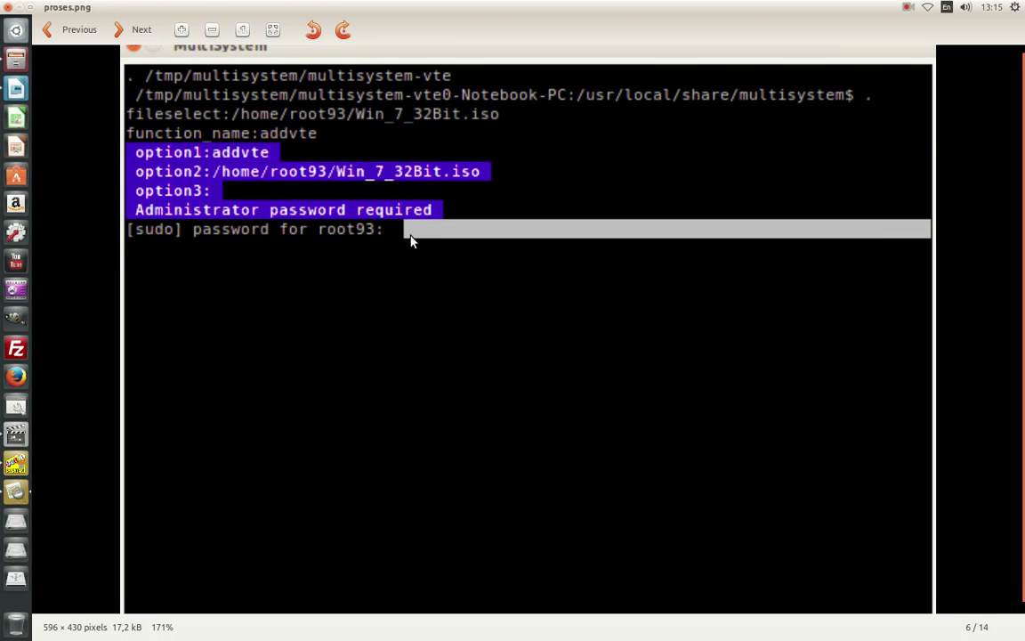
Step: View the following image, proses sedang berjalan.png, enlarged to read the file copy progress, and close the image viewer
{"action": "left_click", "coordinate": [124, 29]}
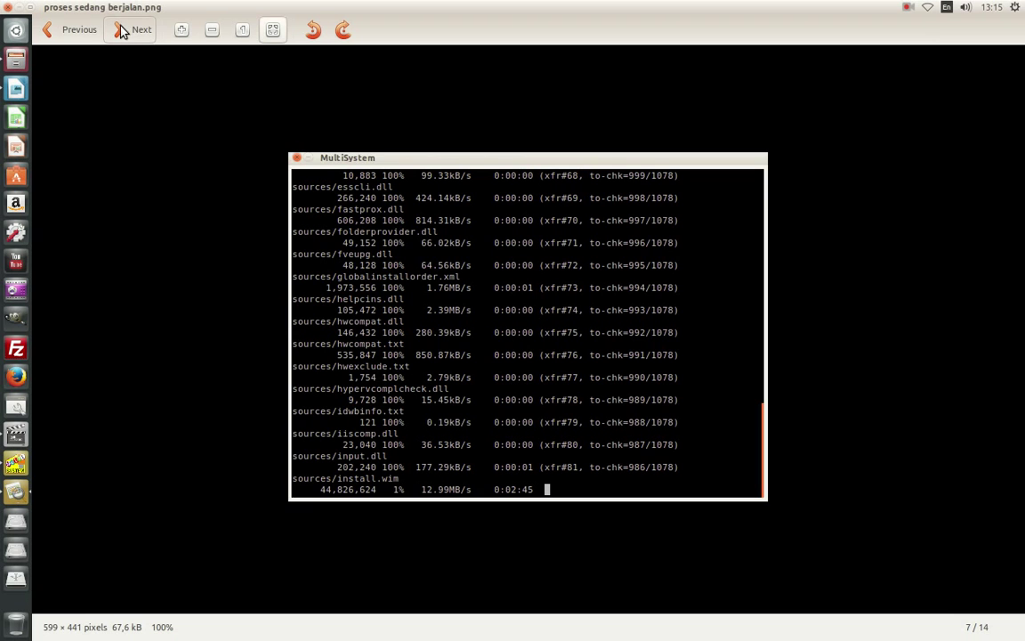
{"action": "scroll", "coordinate": [411, 294], "scroll_direction": "up", "scroll_amount": 3}
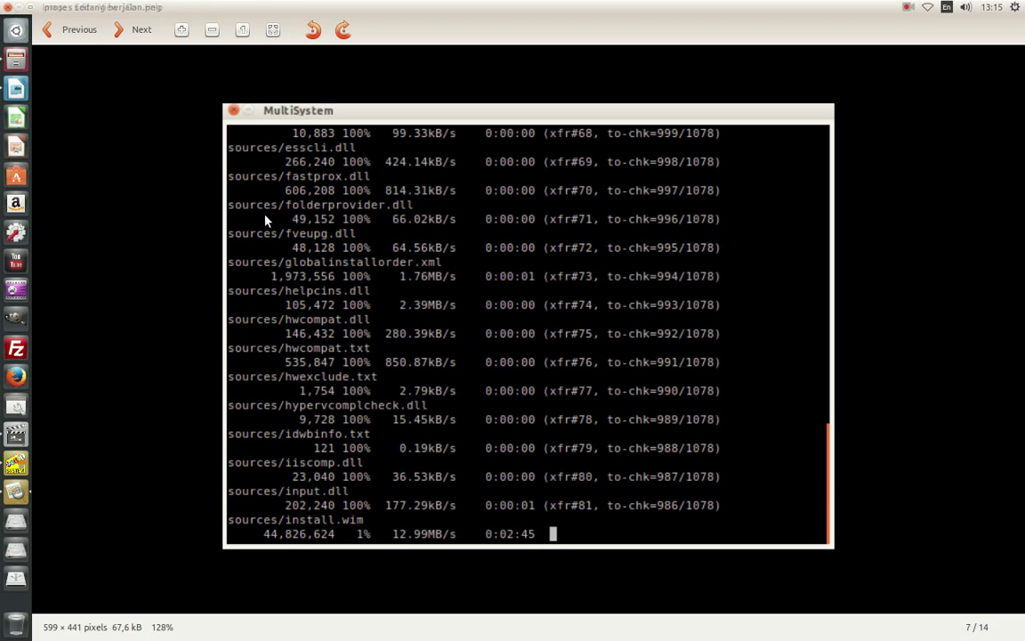
{"action": "left_click", "coordinate": [7, 7]}
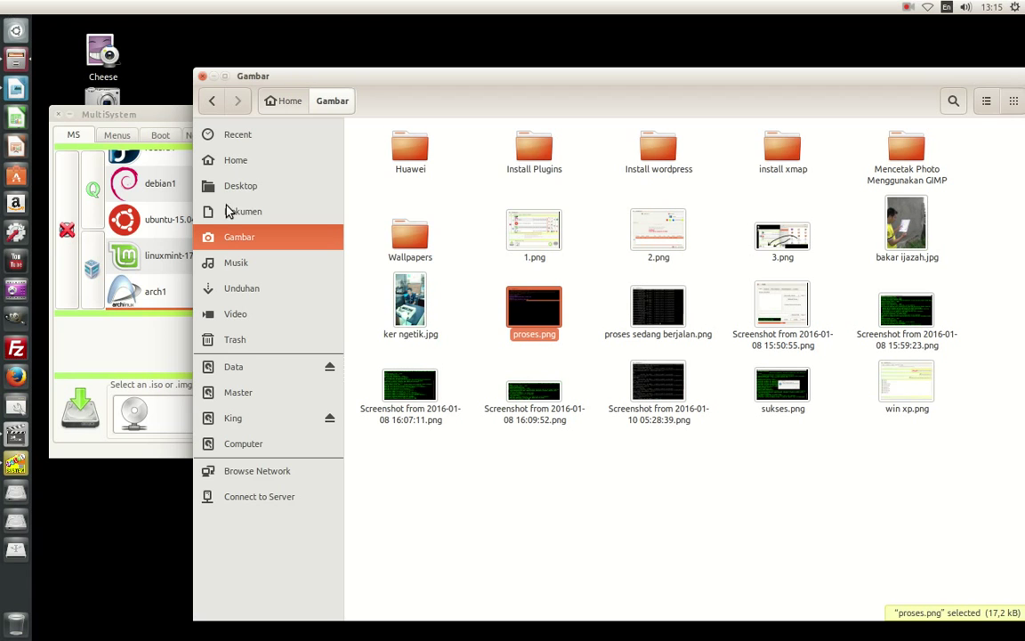
Step: Examine the bootable systems in the MultiSystem list, selecting the ubuntu-15.04-desktop-i386.iso and arch1 entries
{"action": "left_click", "coordinate": [145, 190]}
{"action": "left_click", "coordinate": [157, 228]}
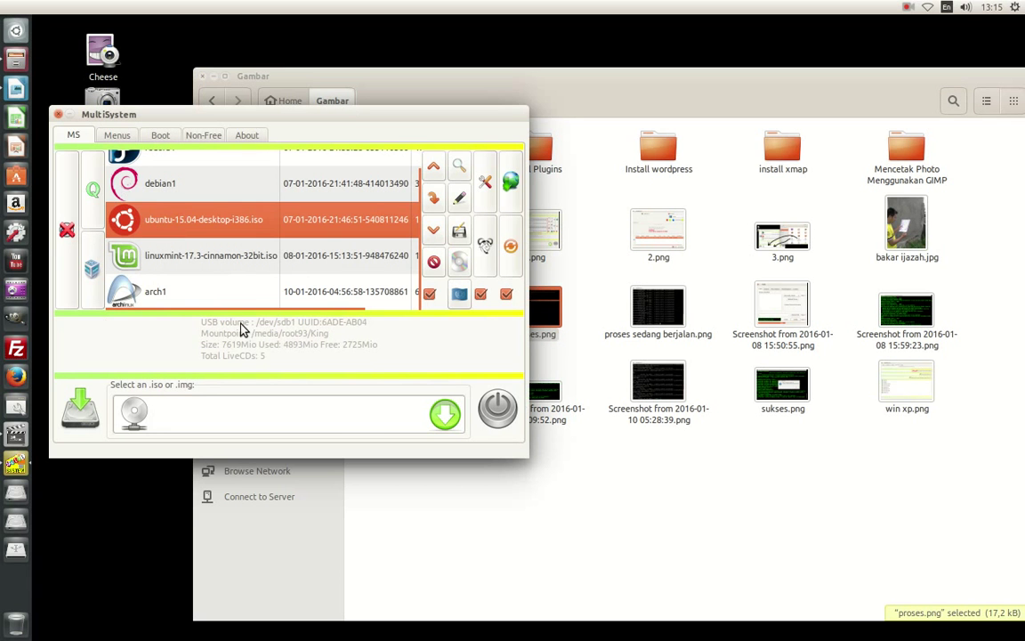
{"action": "scroll", "coordinate": [247, 269], "scroll_direction": "up", "scroll_amount": 1}
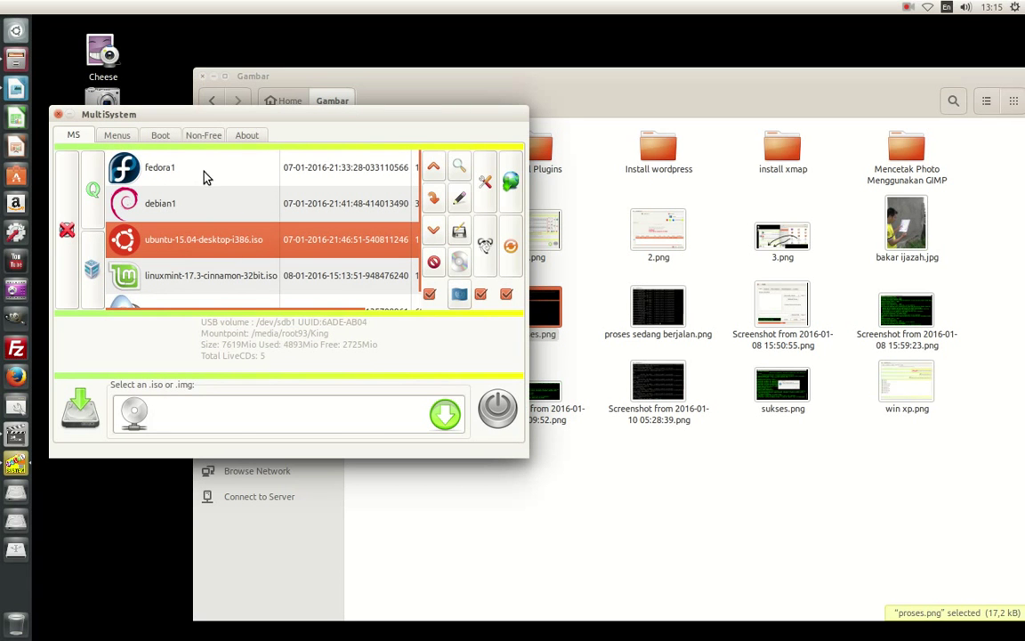
{"action": "left_click", "coordinate": [240, 426]}
{"action": "scroll", "coordinate": [373, 228], "scroll_direction": "down", "scroll_amount": 1}
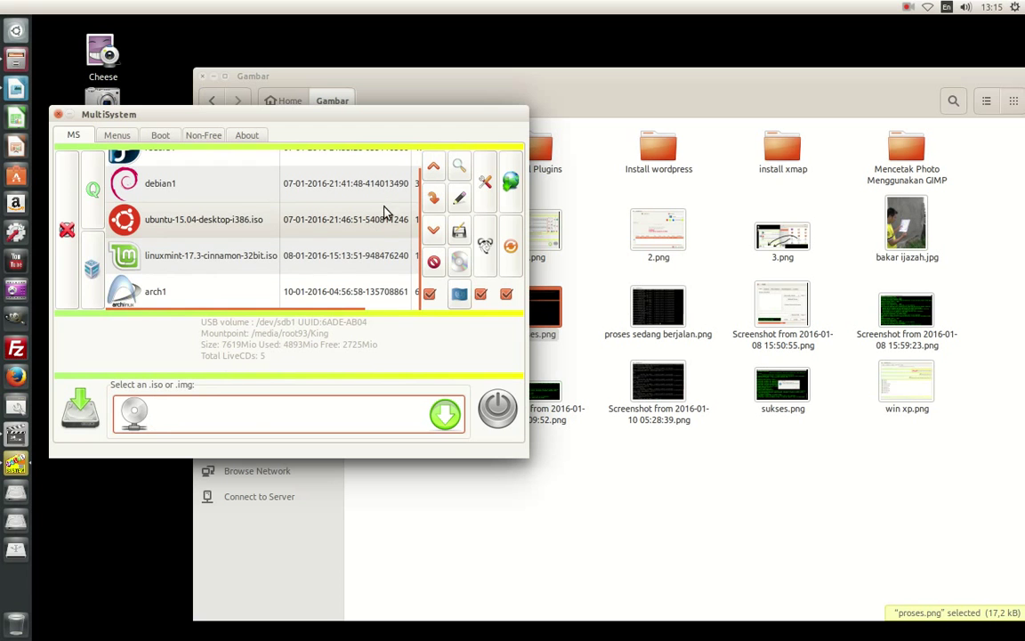
{"action": "left_click", "coordinate": [276, 297]}
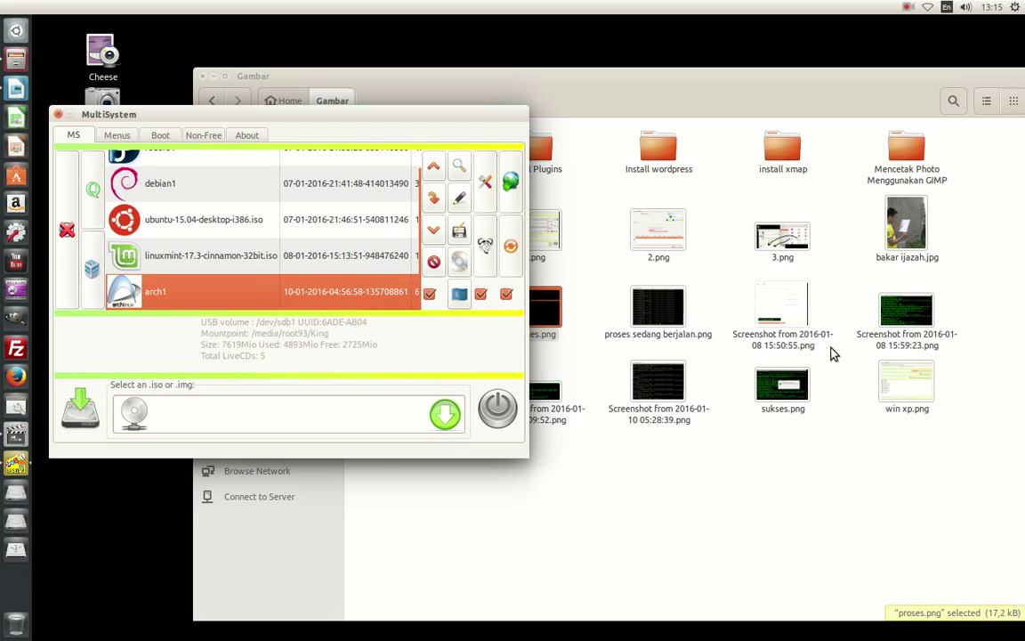
Step: Move the Gambar folder window clear of MultiSystem and activate the field for selecting an .iso or .img
{"action": "left_click", "coordinate": [604, 101]}
{"action": "left_click_drag", "start_coordinate": [341, 75], "coordinate": [695, 143]}
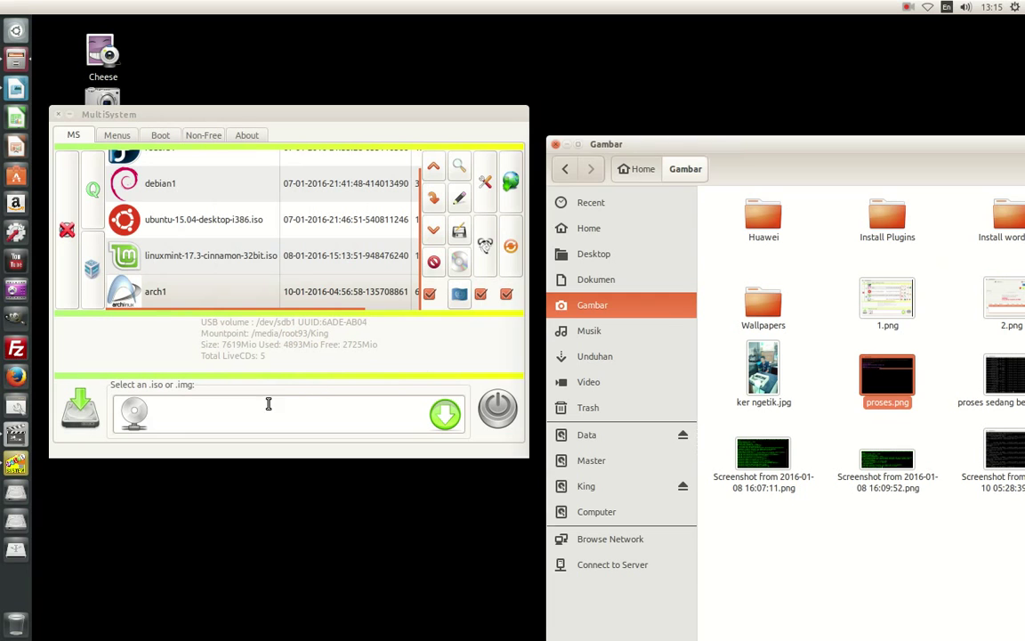
{"action": "left_click", "coordinate": [238, 413]}
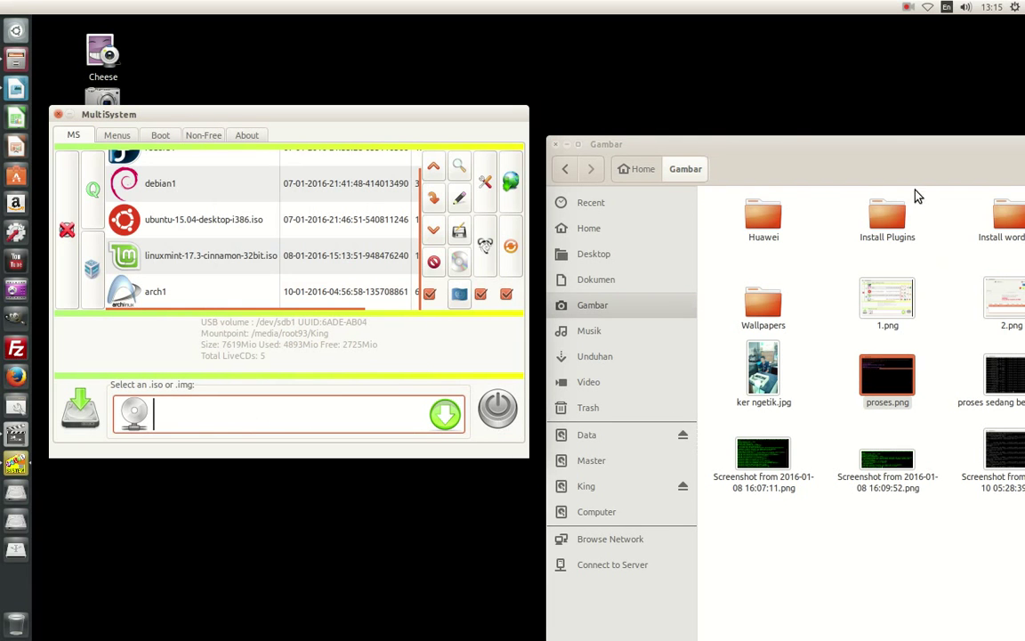
Step: Review proses.png and proses sedang berjalan.png from the Gambar folder again, and close both the image viewer and the folder
{"action": "left_click_drag", "start_coordinate": [759, 144], "coordinate": [499, 147]}
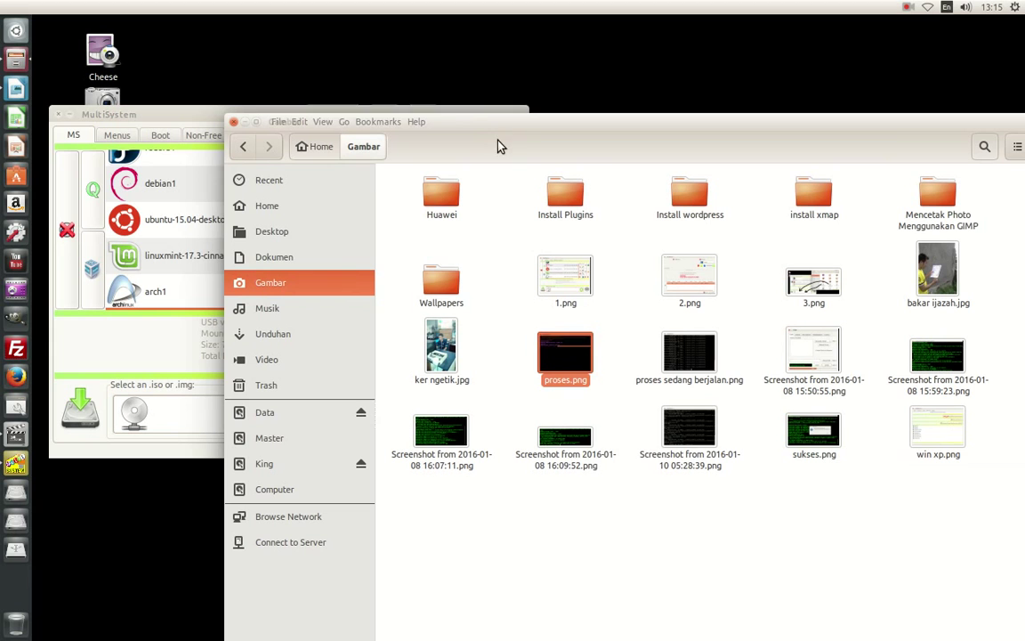
{"action": "right_click", "coordinate": [564, 354]}
{"action": "left_click", "coordinate": [598, 360]}
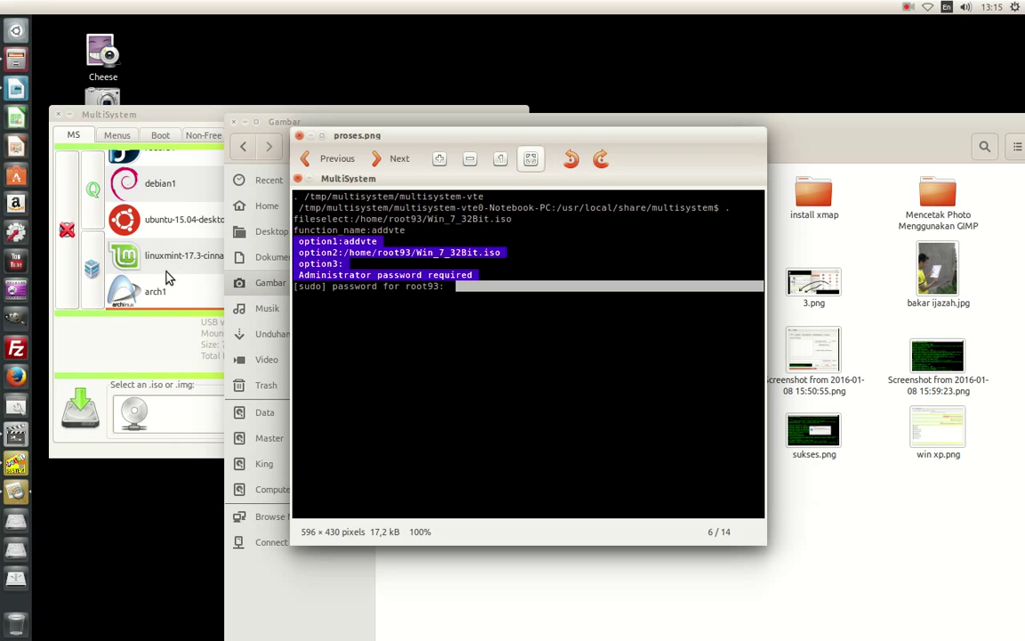
{"action": "left_click", "coordinate": [392, 160]}
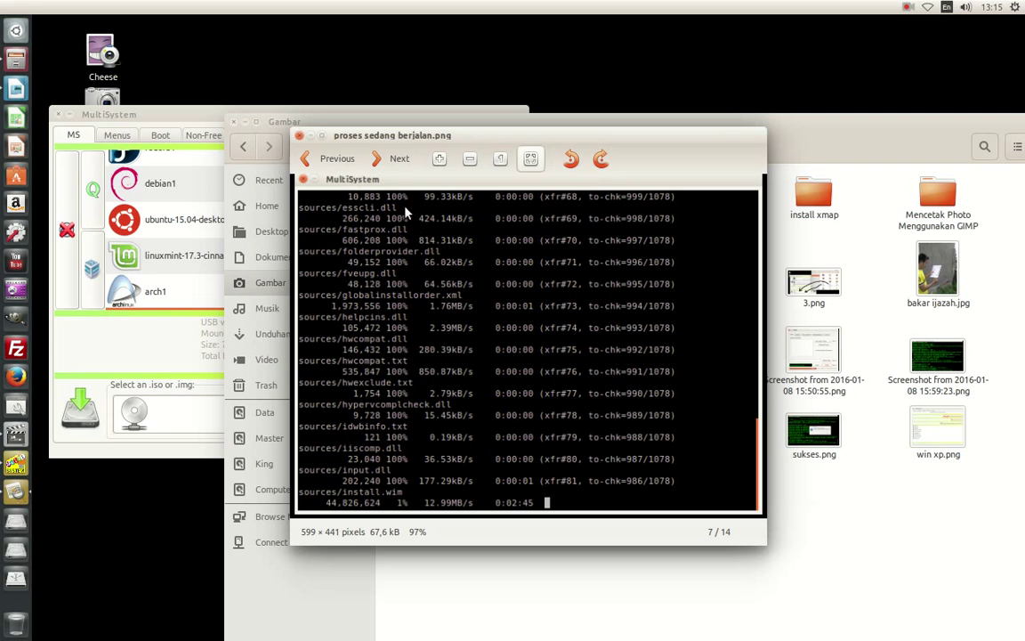
{"action": "left_click", "coordinate": [299, 136]}
{"action": "left_click", "coordinate": [851, 500]}
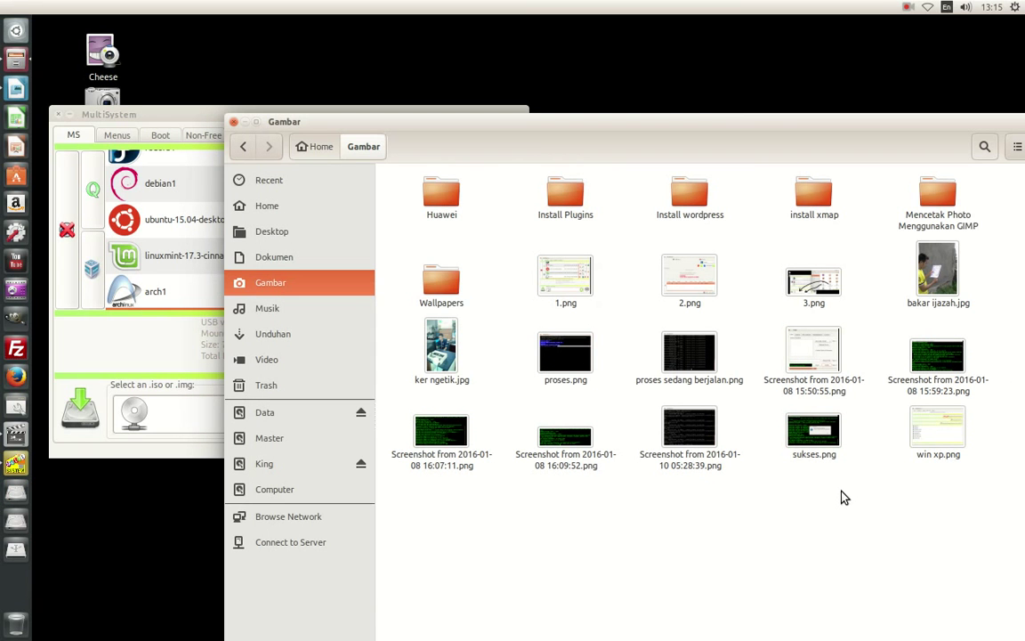
{"action": "left_click", "coordinate": [233, 122]}
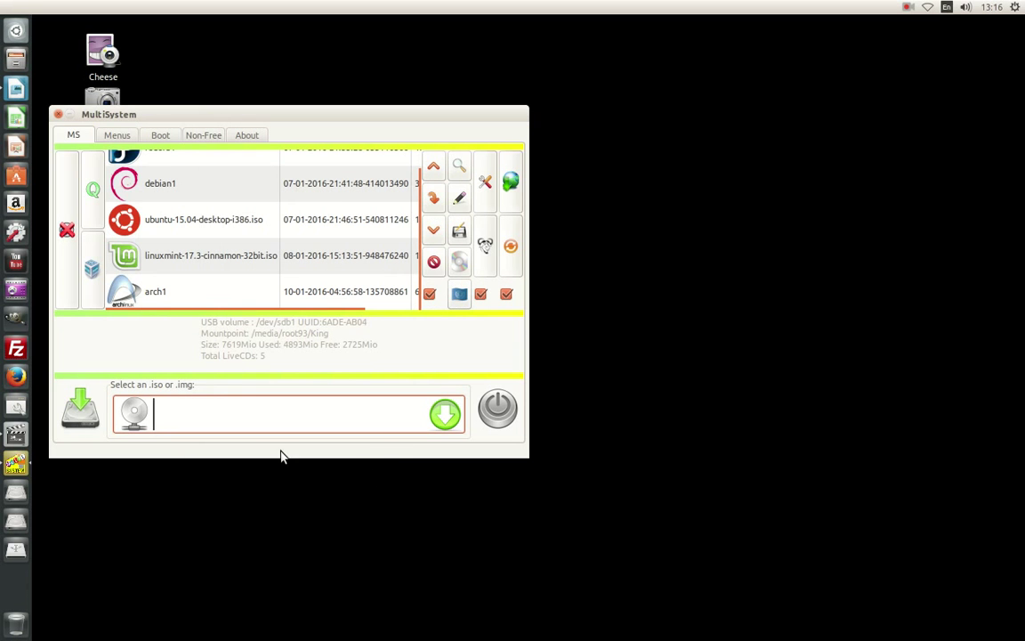
Step: Show MultiSystem's Non-Free parts, request the firadisk.ima download and move the window toward mid-screen
{"action": "left_click", "coordinate": [202, 138]}
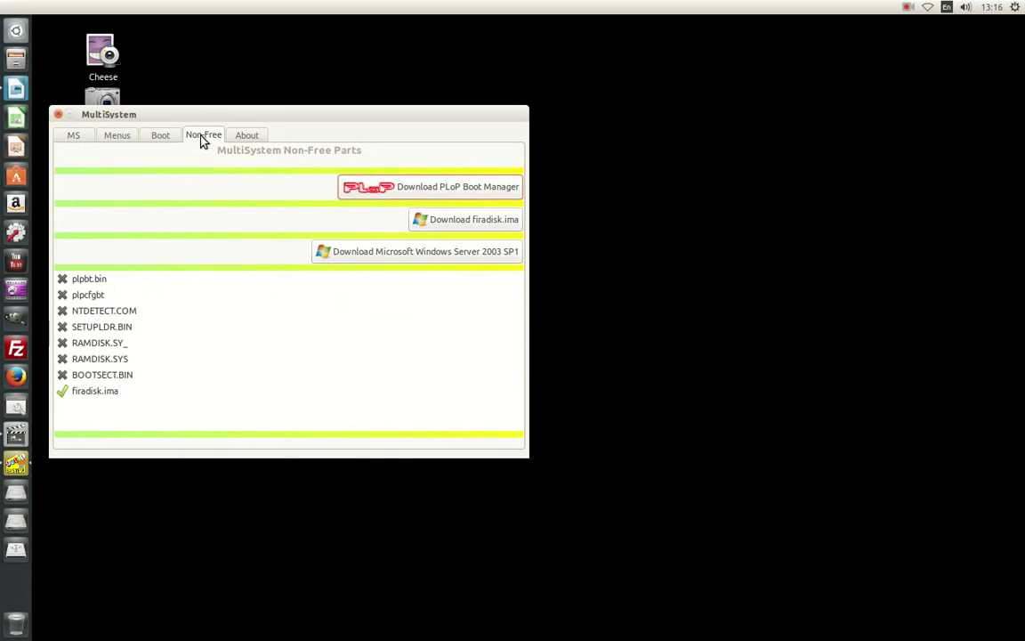
{"action": "left_click", "coordinate": [492, 228]}
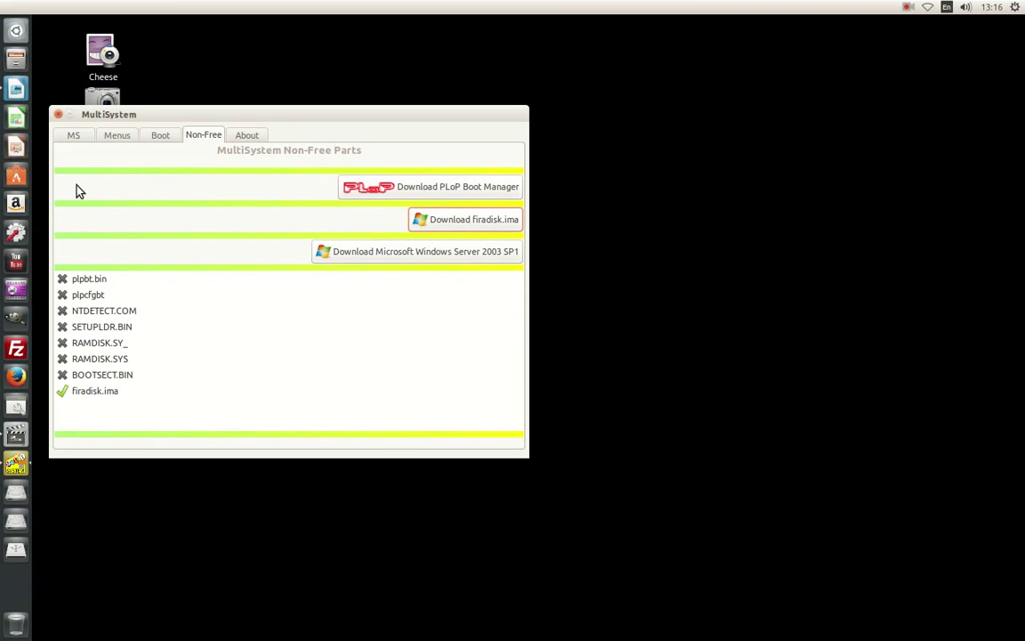
{"action": "left_click_drag", "start_coordinate": [212, 120], "coordinate": [518, 132]}
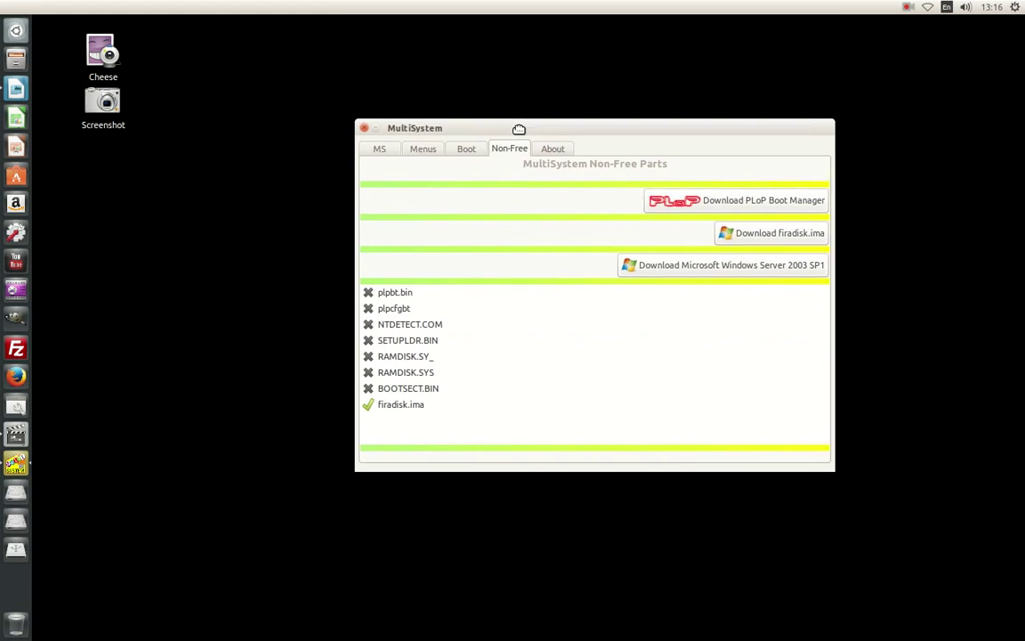
Step: Return to the list of bootable systems, reposition the window and examine the entries from fedora1 to arch1
{"action": "left_click", "coordinate": [380, 151]}
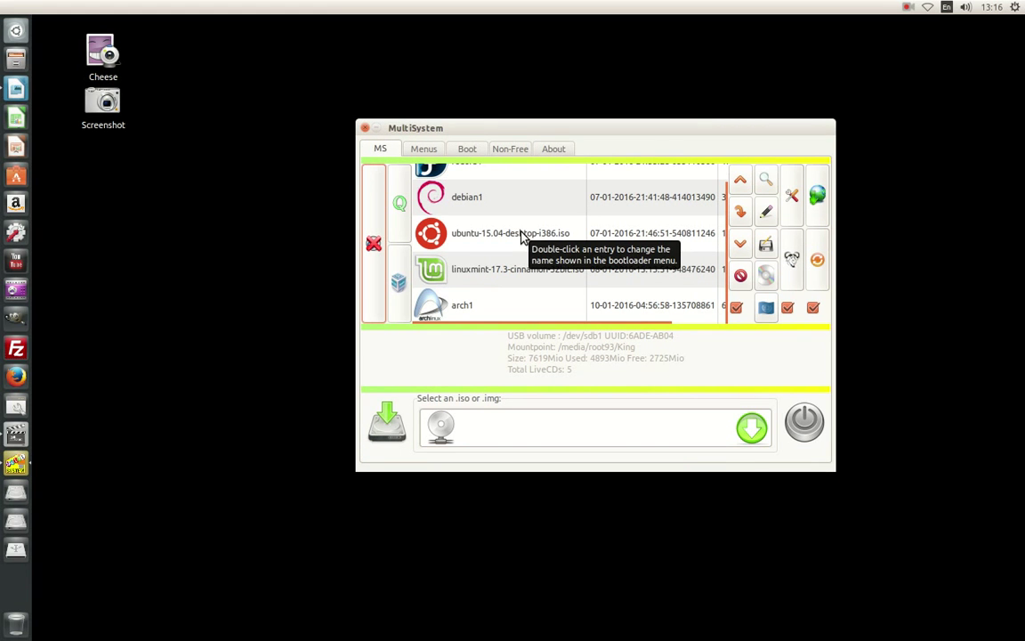
{"action": "left_click_drag", "start_coordinate": [689, 126], "coordinate": [477, 95]}
{"action": "left_click", "coordinate": [300, 385]}
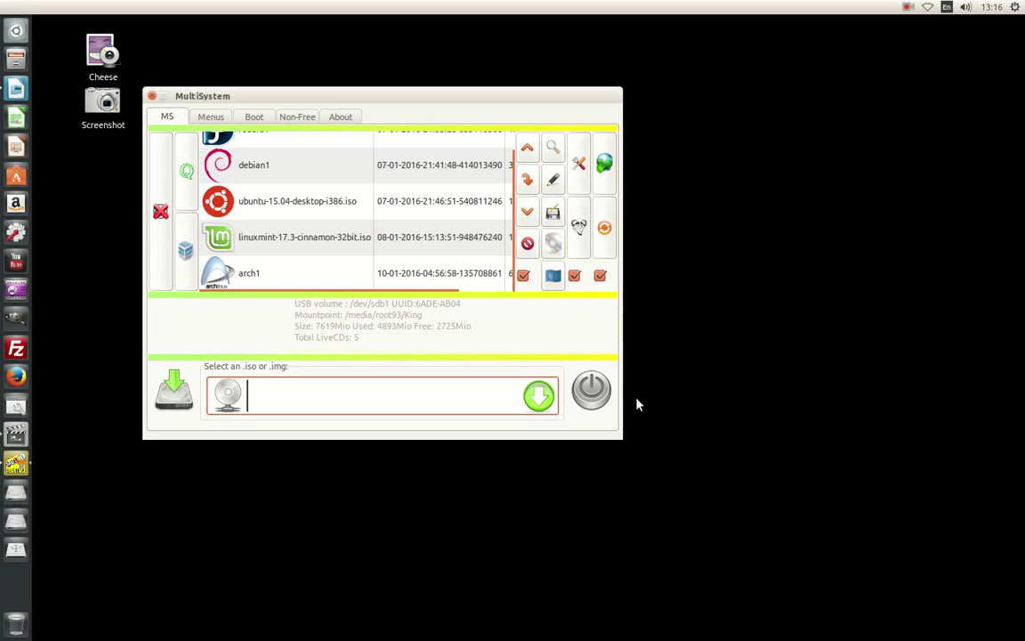
{"action": "scroll", "coordinate": [301, 242], "scroll_direction": "up", "scroll_amount": 1}
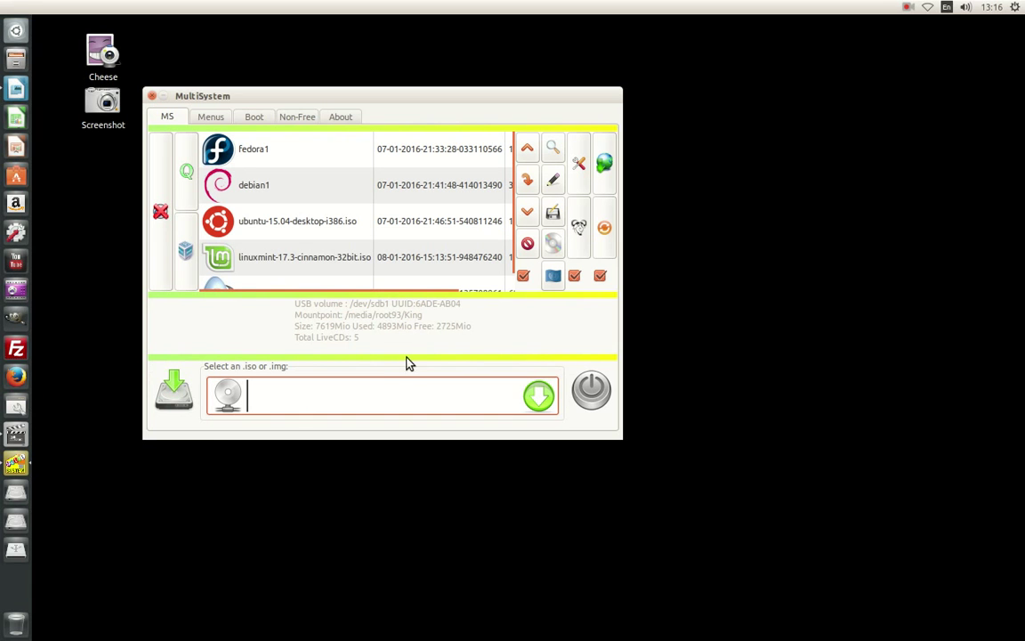
{"action": "scroll", "coordinate": [492, 206], "scroll_direction": "down", "scroll_amount": 1}
{"action": "scroll", "coordinate": [350, 267], "scroll_direction": "up", "scroll_amount": 1}
{"action": "scroll", "coordinate": [333, 203], "scroll_direction": "down", "scroll_amount": 1}
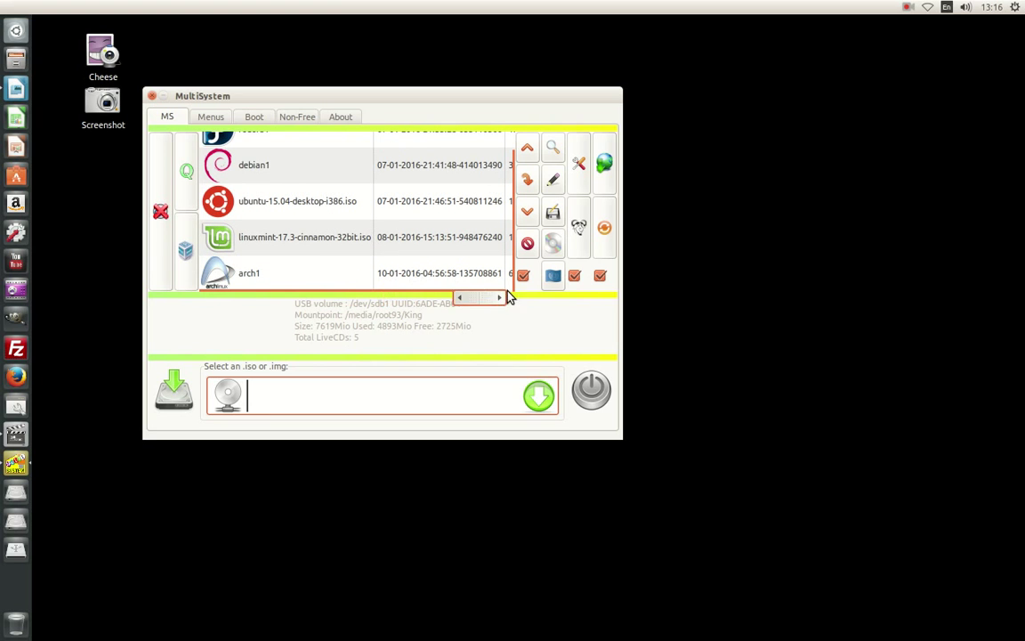